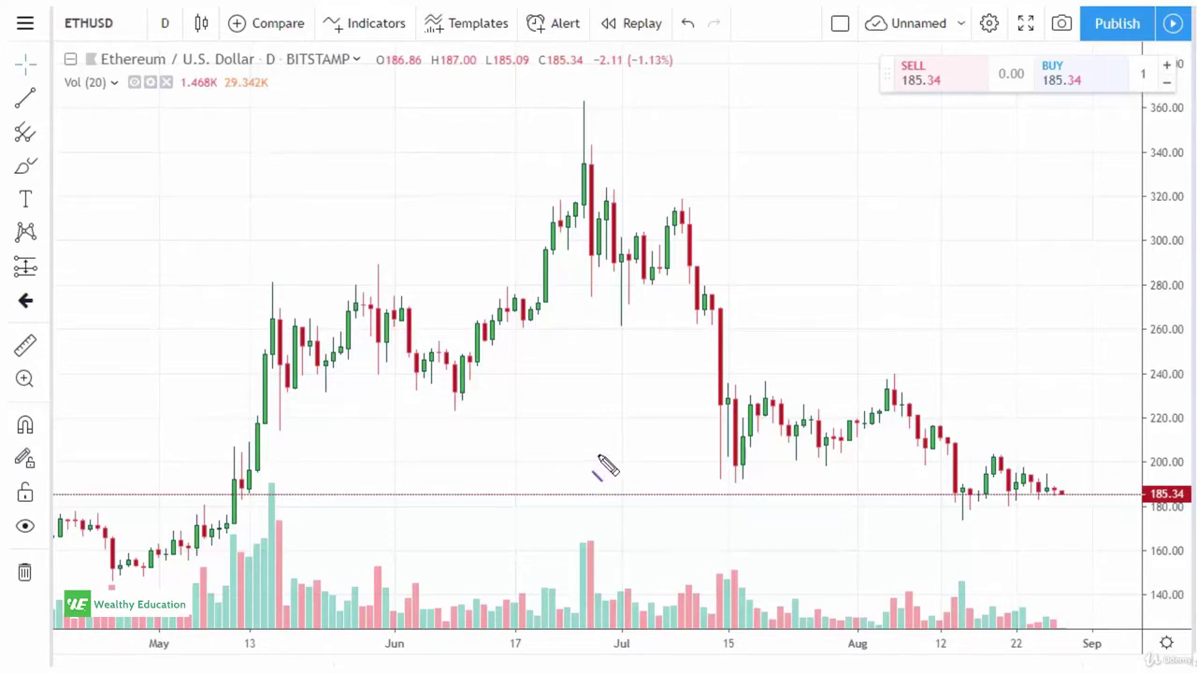
Draw freehand blue lines beneath the May–June lows and above the July–August highs on the ETHUSD chart
left_click_drag(253, 414, 491, 414)
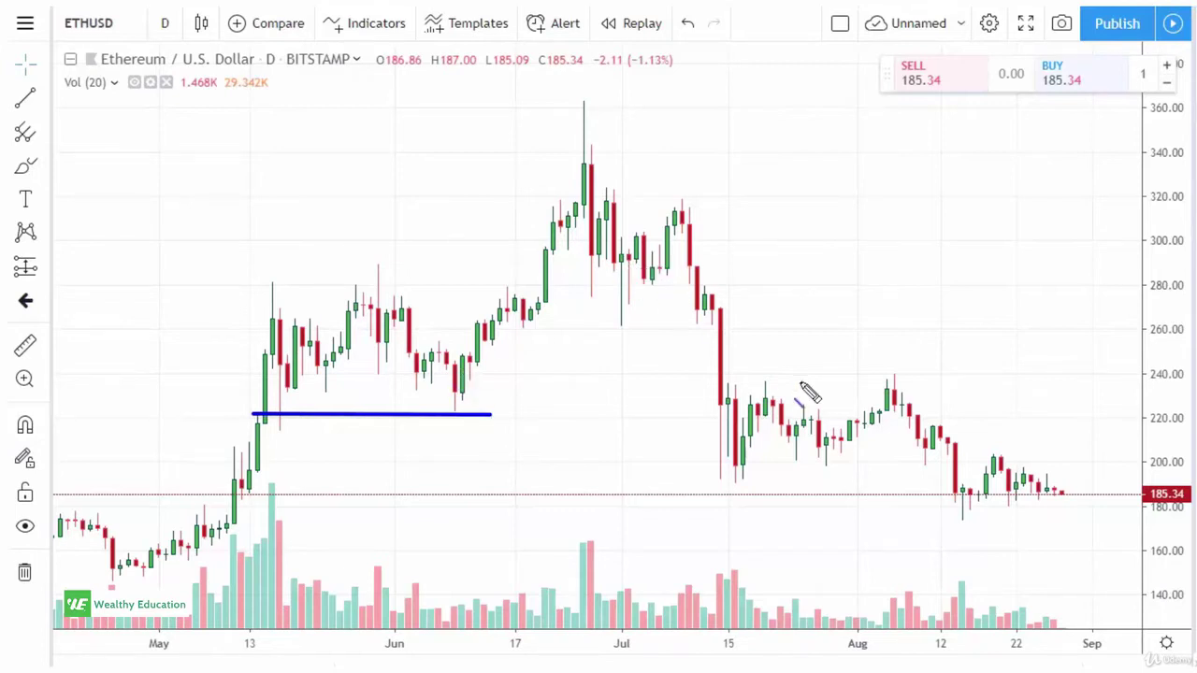
left_click_drag(723, 378, 950, 377)
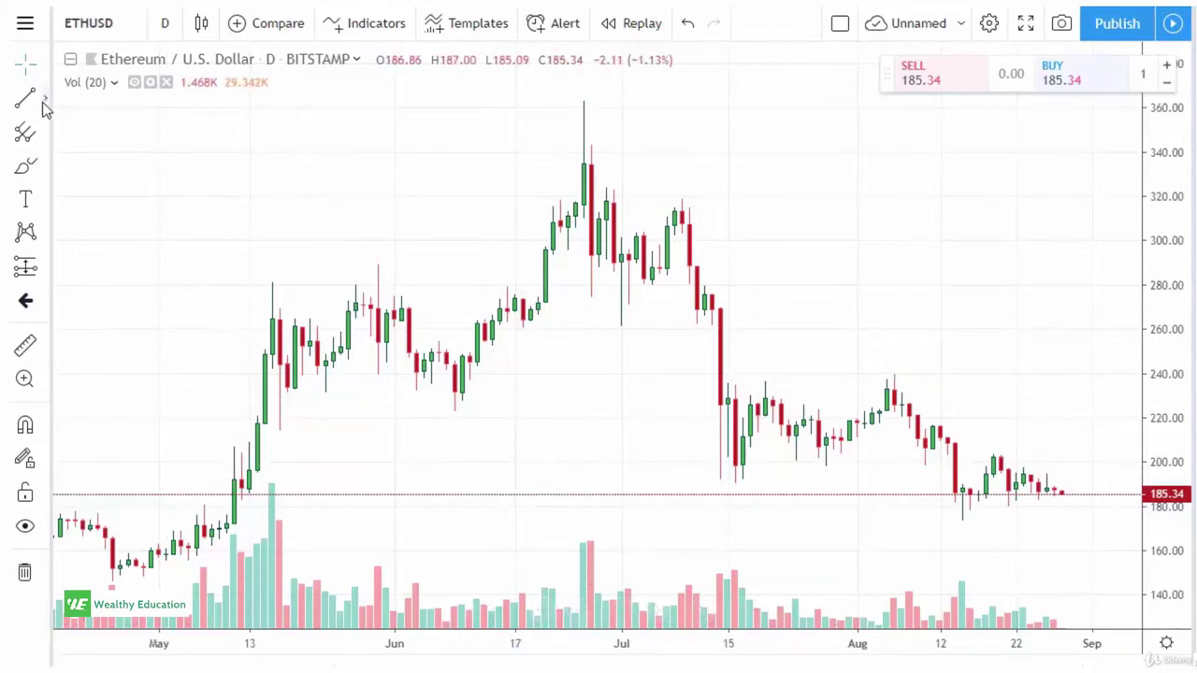
Add a horizontal line to the ETHUSD daily chart and position it at about 239.80
left_click(44, 99)
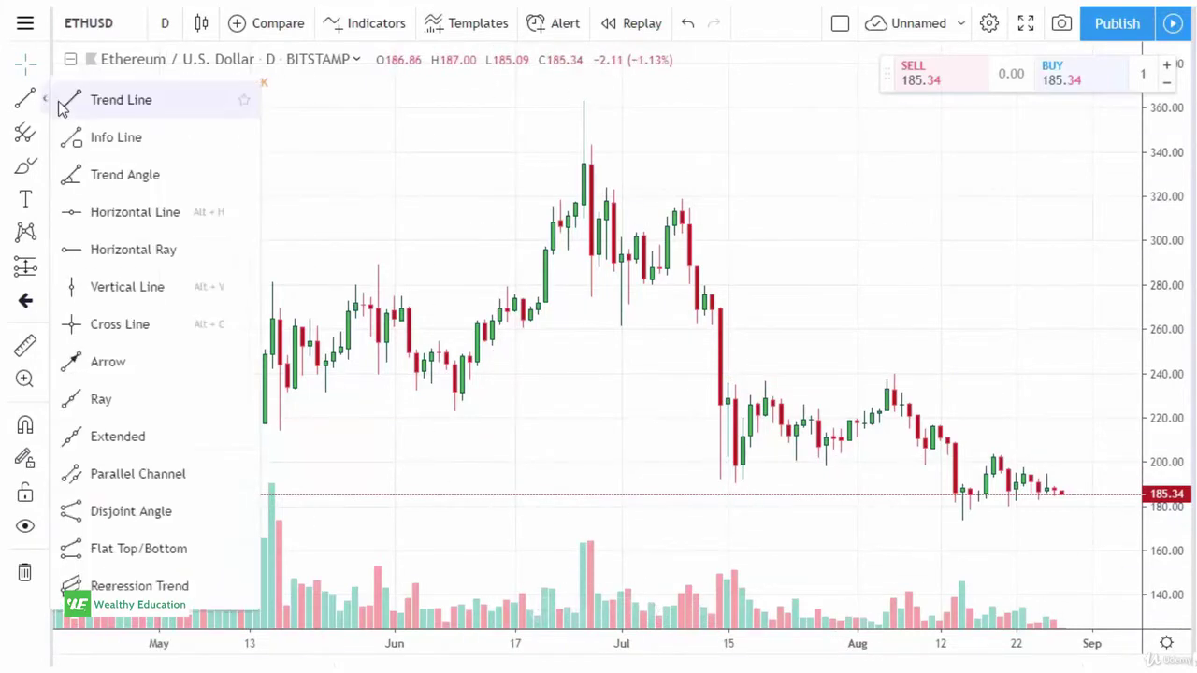
left_click(136, 212)
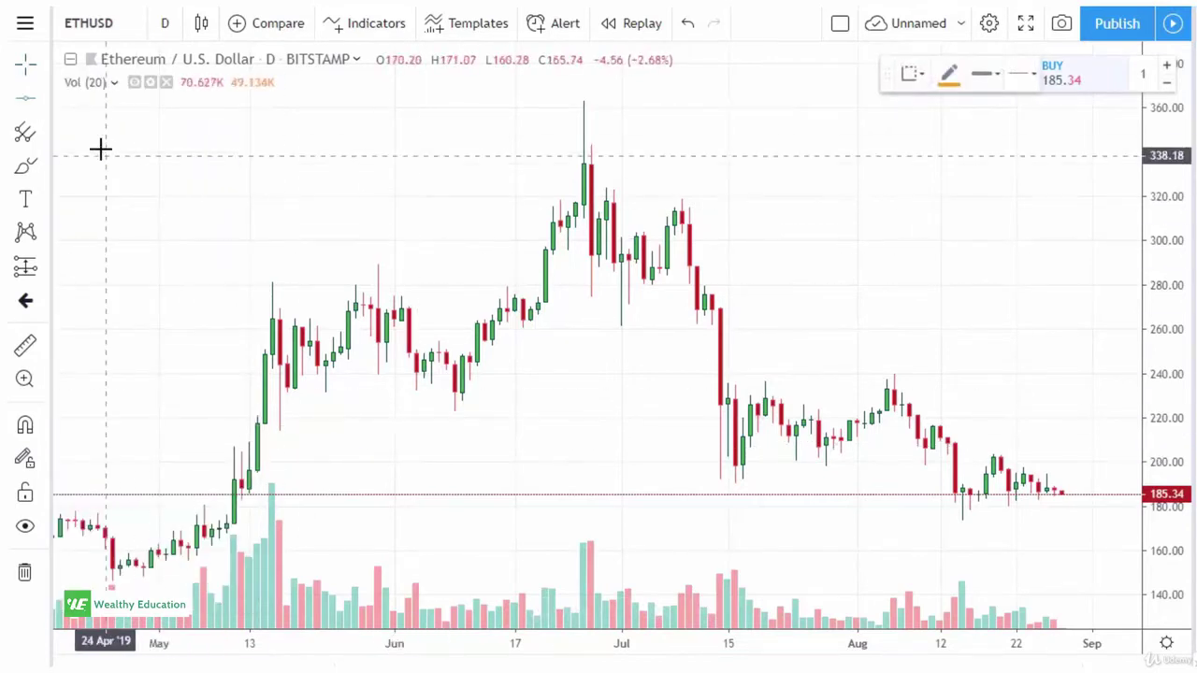
left_click(46, 104)
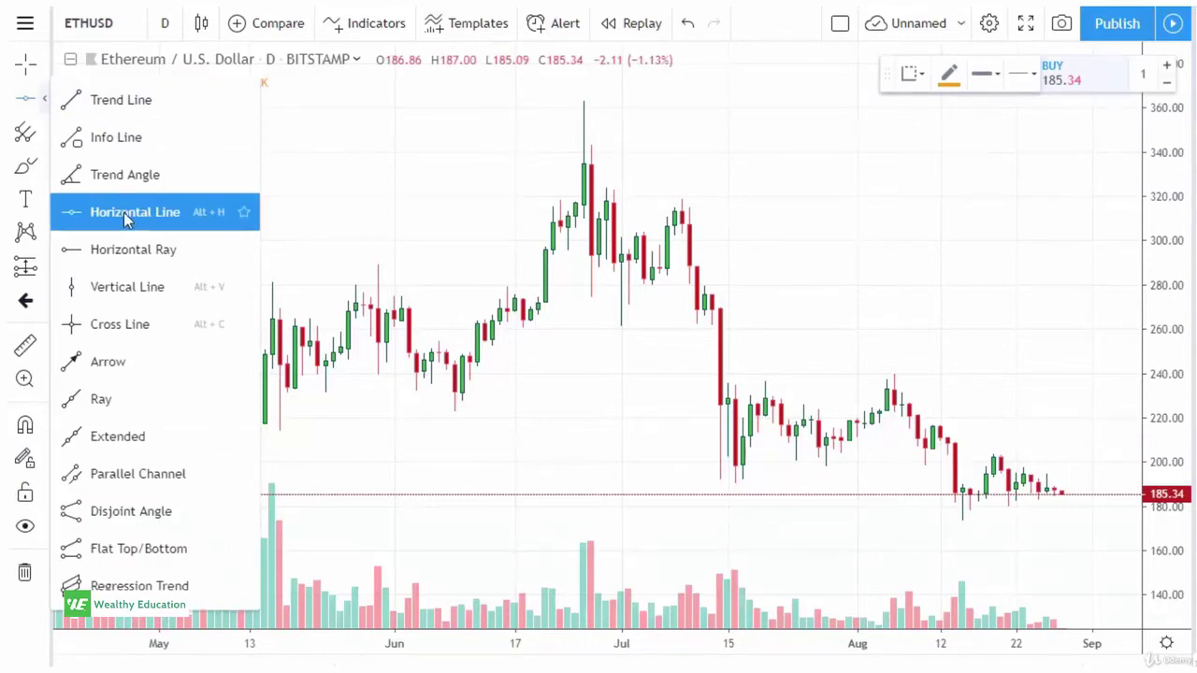
left_click(587, 404)
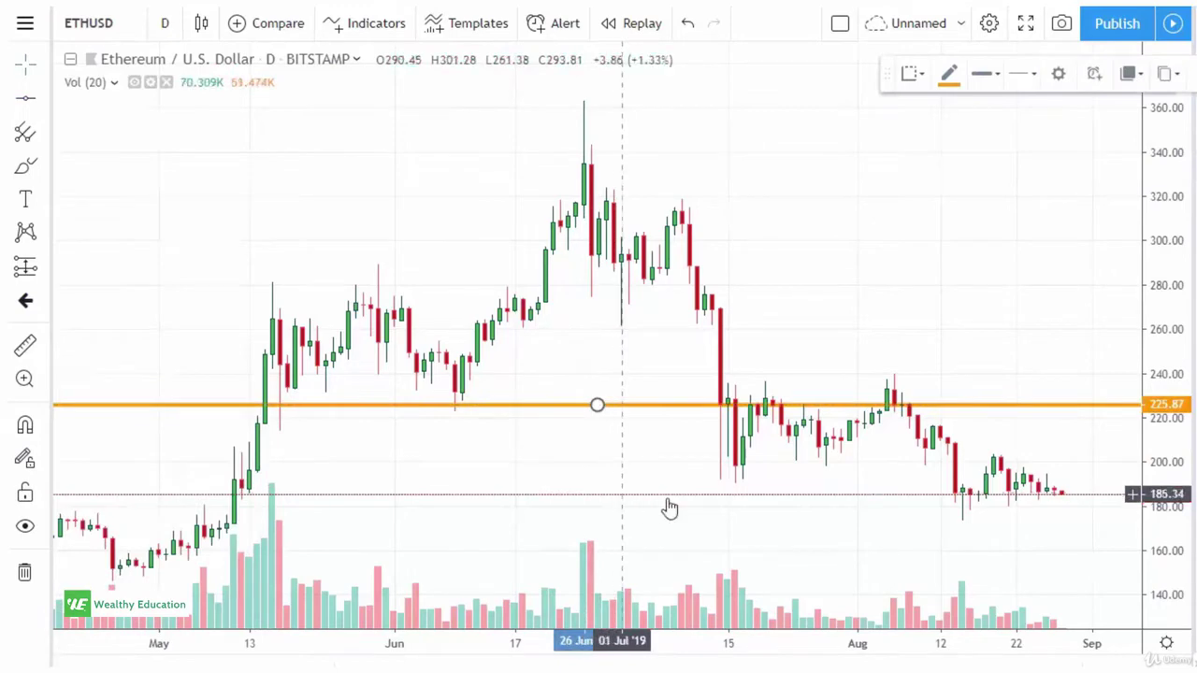
left_click_drag(597, 405, 599, 385)
left_click(609, 471)
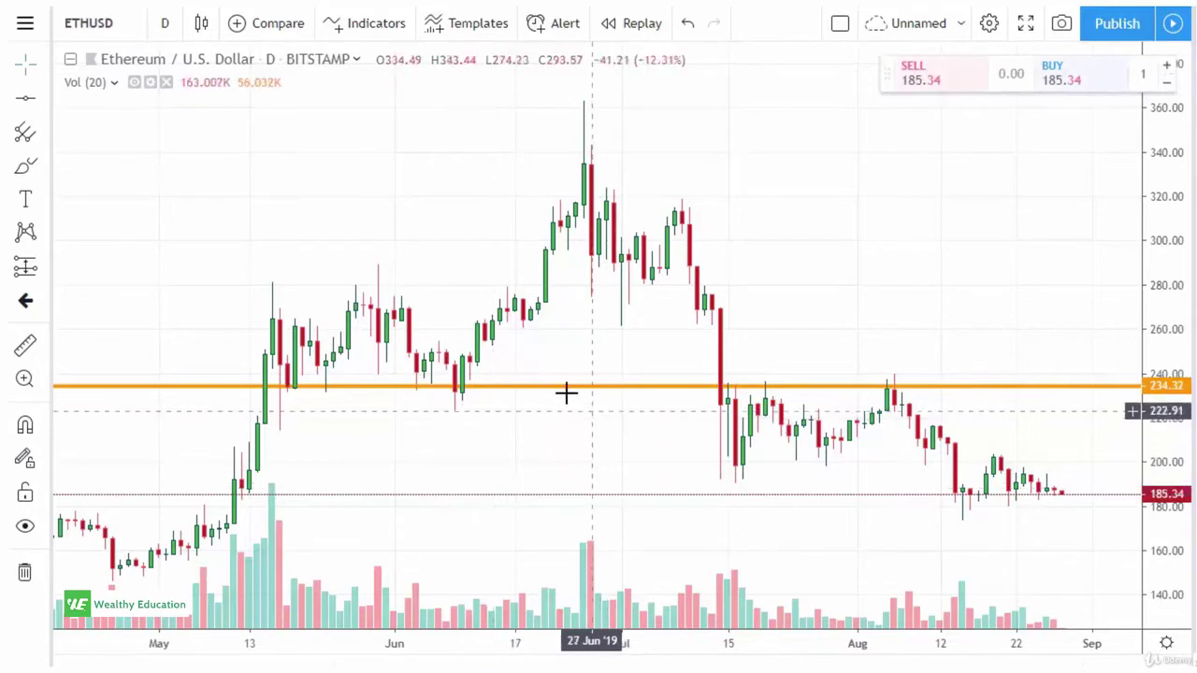
left_click_drag(596, 386, 597, 373)
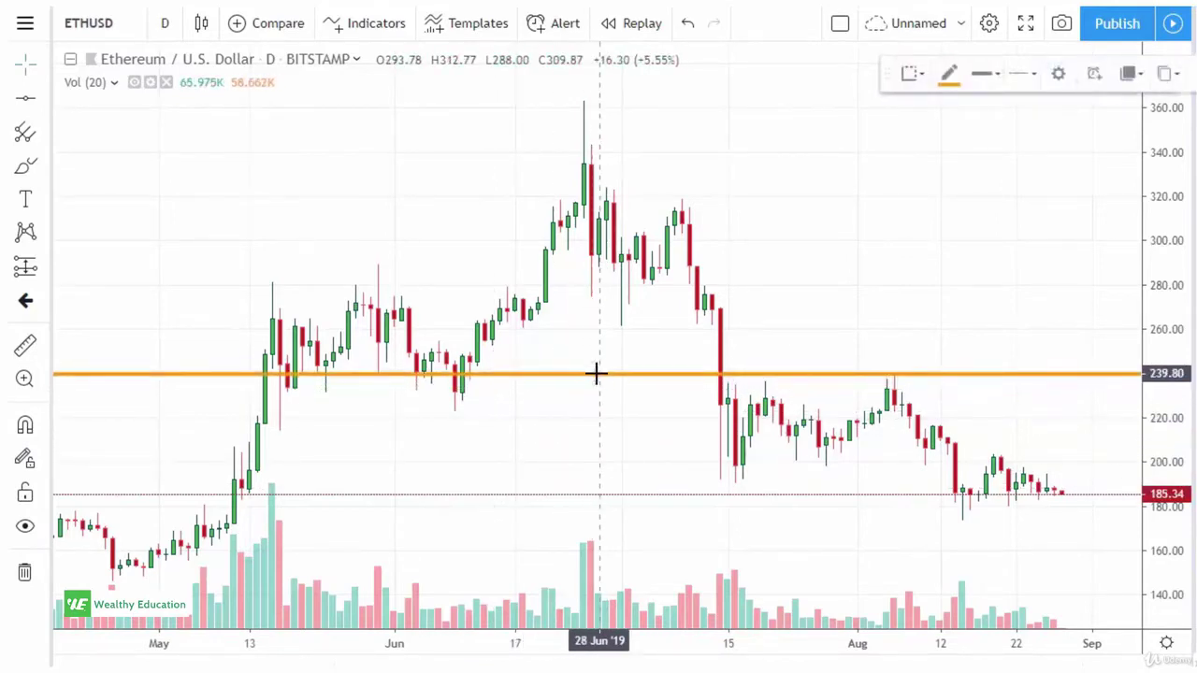
Set the horizontal line's price coordinate to exactly 240.00
right_click(597, 374)
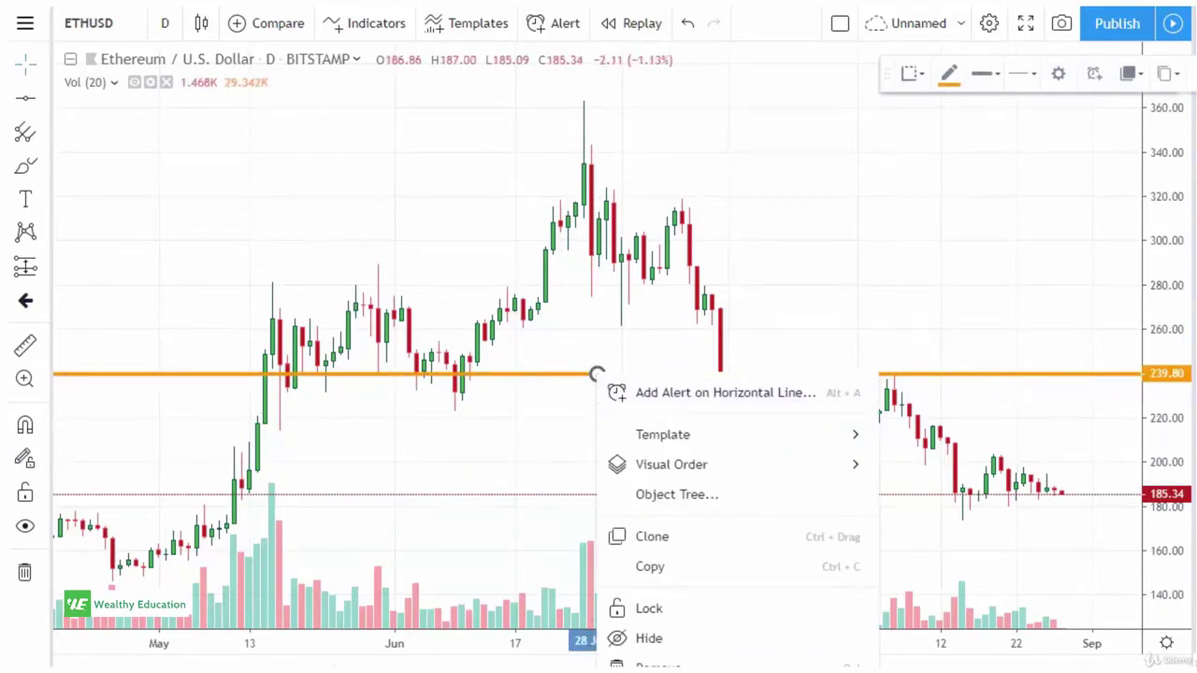
double_click(597, 374)
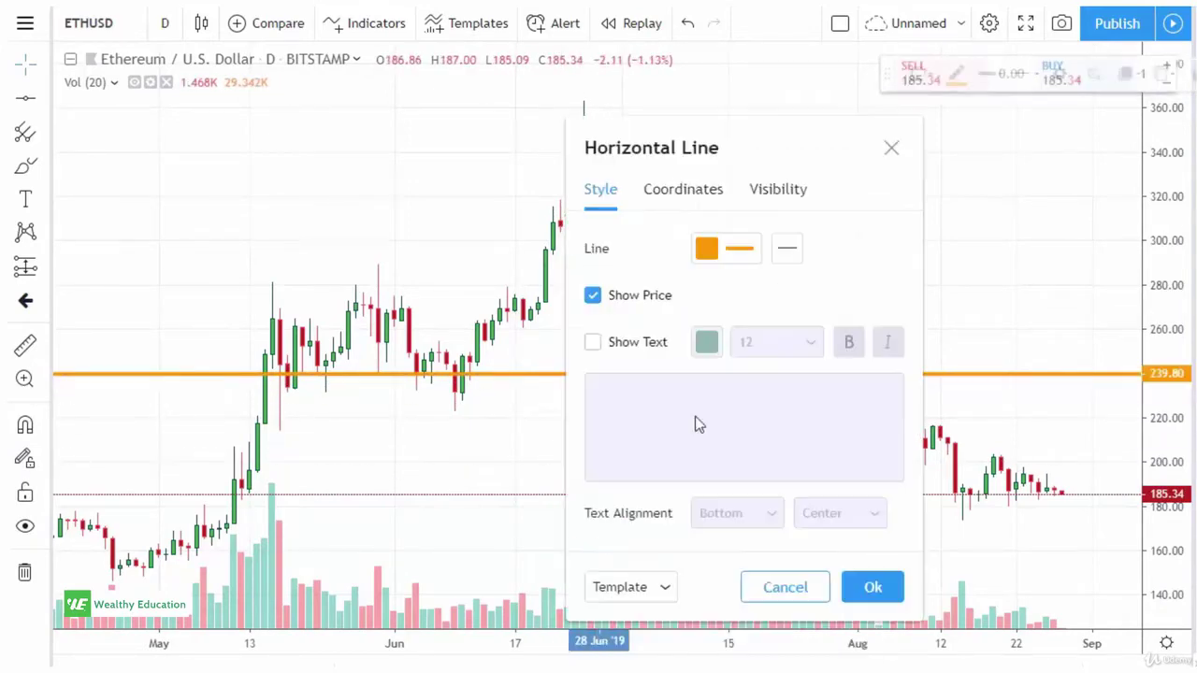
left_click(677, 196)
double_click(680, 245)
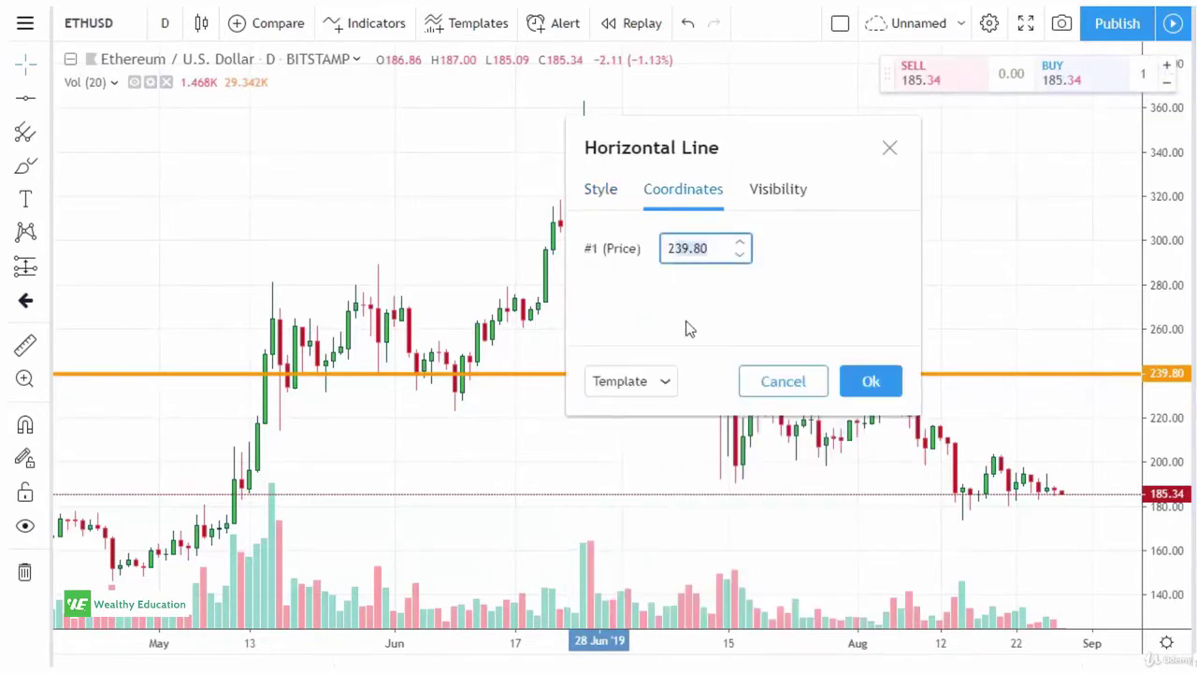
left_click(864, 382)
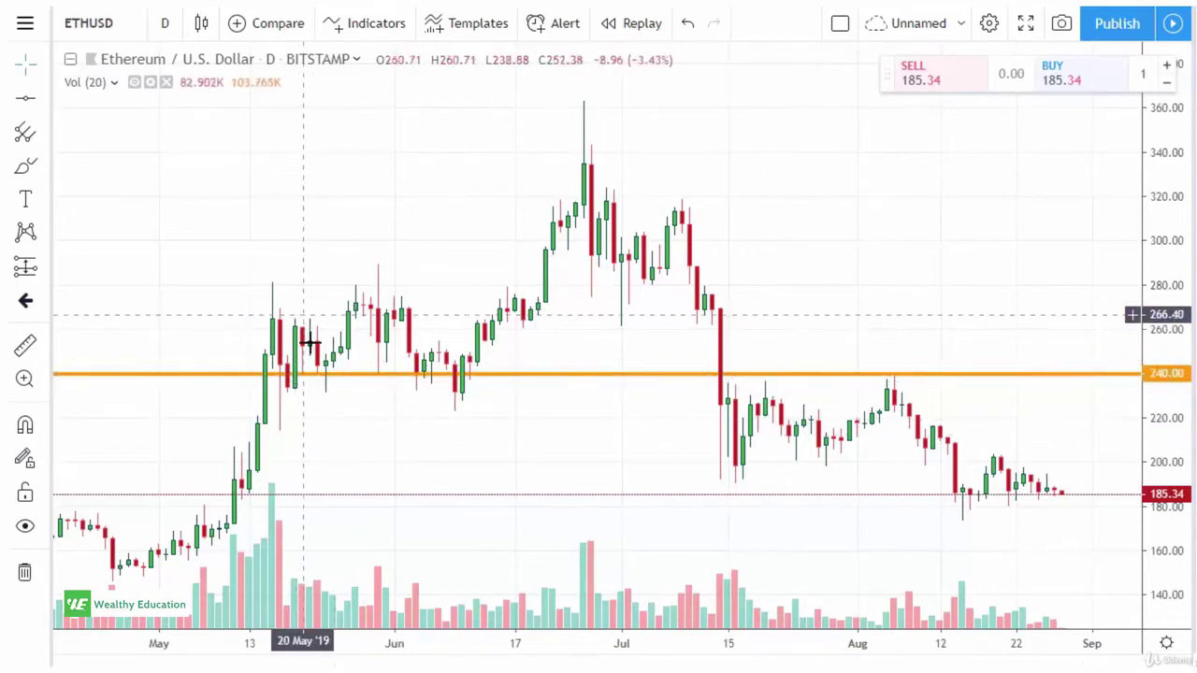
left_click(457, 375)
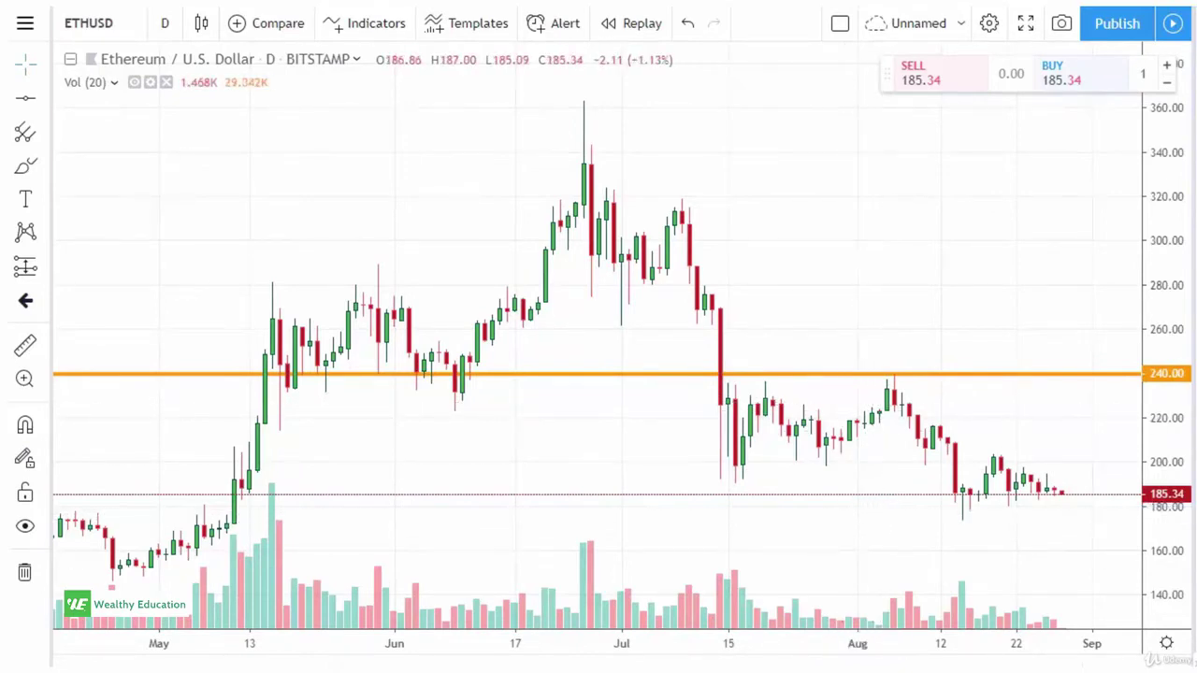
Sketch a tall freehand box above the August candles, divided into four floors numbered 1 to 4 upward
mouse_move(808, 150)
left_mouse_down()
mouse_move(807, 323)
mouse_move(856, 333)
mouse_move(896, 245)
mouse_move(898, 148)
mouse_move(805, 150)
left_mouse_up()
left_click_drag(810, 198, 900, 205)
left_click_drag(816, 254, 891, 255)
mouse_move(810, 296)
left_mouse_down()
mouse_move(888, 296)
mouse_move(848, 328)
left_mouse_up()
left_click_drag(843, 264, 859, 278)
mouse_move(846, 211)
left_mouse_down()
mouse_move(865, 220)
mouse_move(830, 239)
left_mouse_up()
left_click_drag(842, 161, 851, 196)
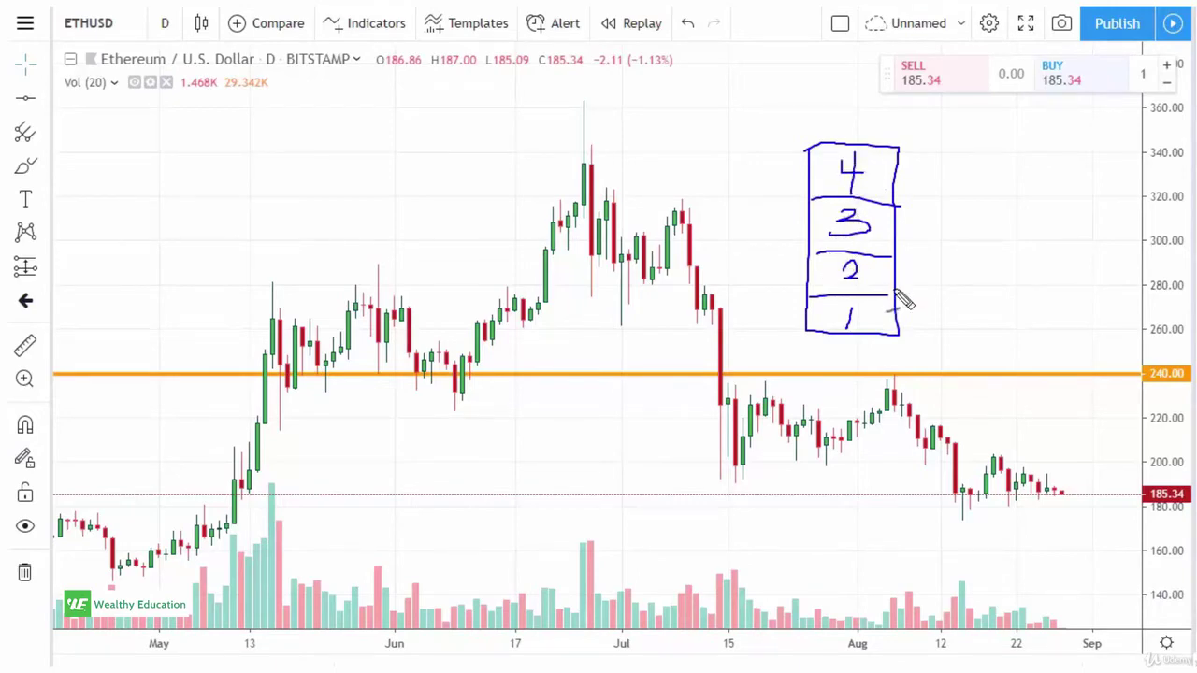
Draw arrows from floor 1 up to 2 and floor 4 down to 3, mark the dividing levels, and clear the sketch
left_click_drag(910, 325, 931, 277)
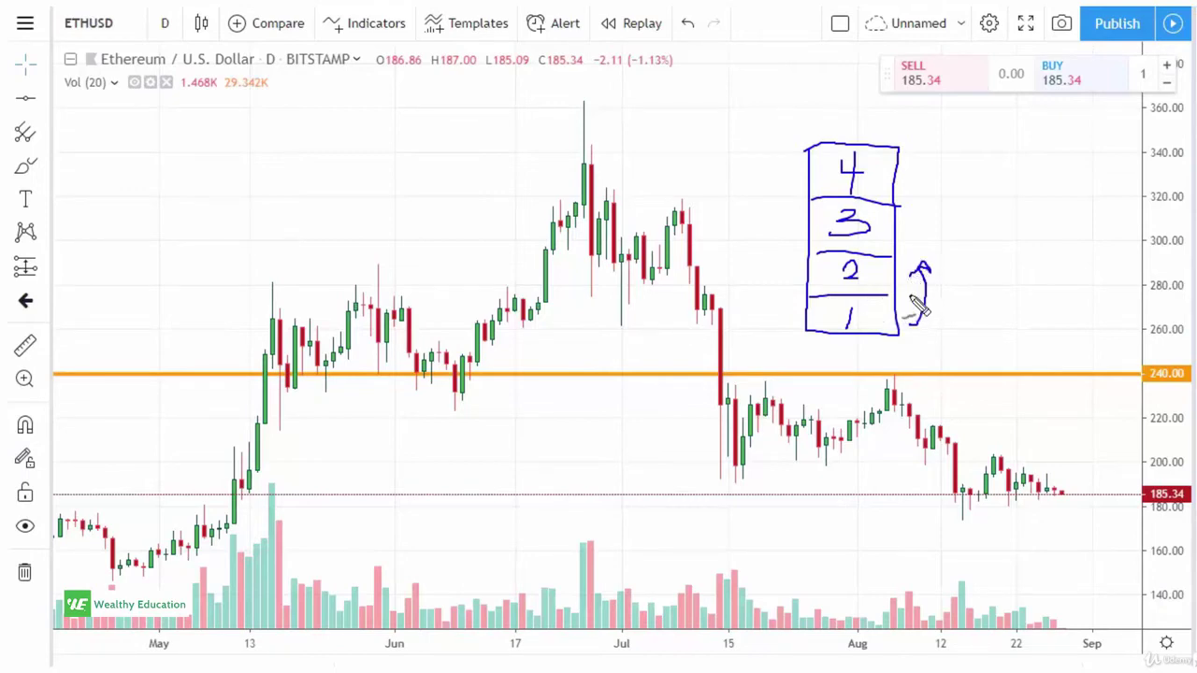
left_click_drag(929, 297, 939, 297)
left_click_drag(950, 297, 958, 297)
left_click_drag(797, 168, 802, 237)
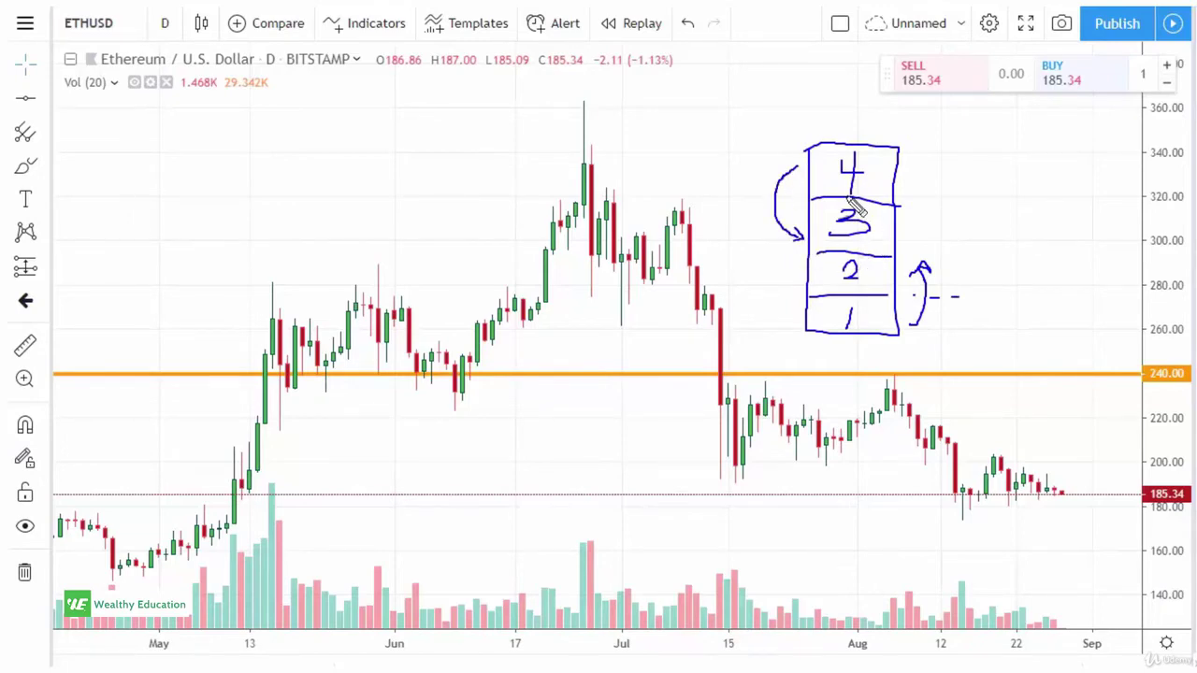
mouse_move(851, 206)
left_mouse_down()
mouse_move(825, 228)
mouse_move(839, 213)
left_mouse_up()
key("Delete")
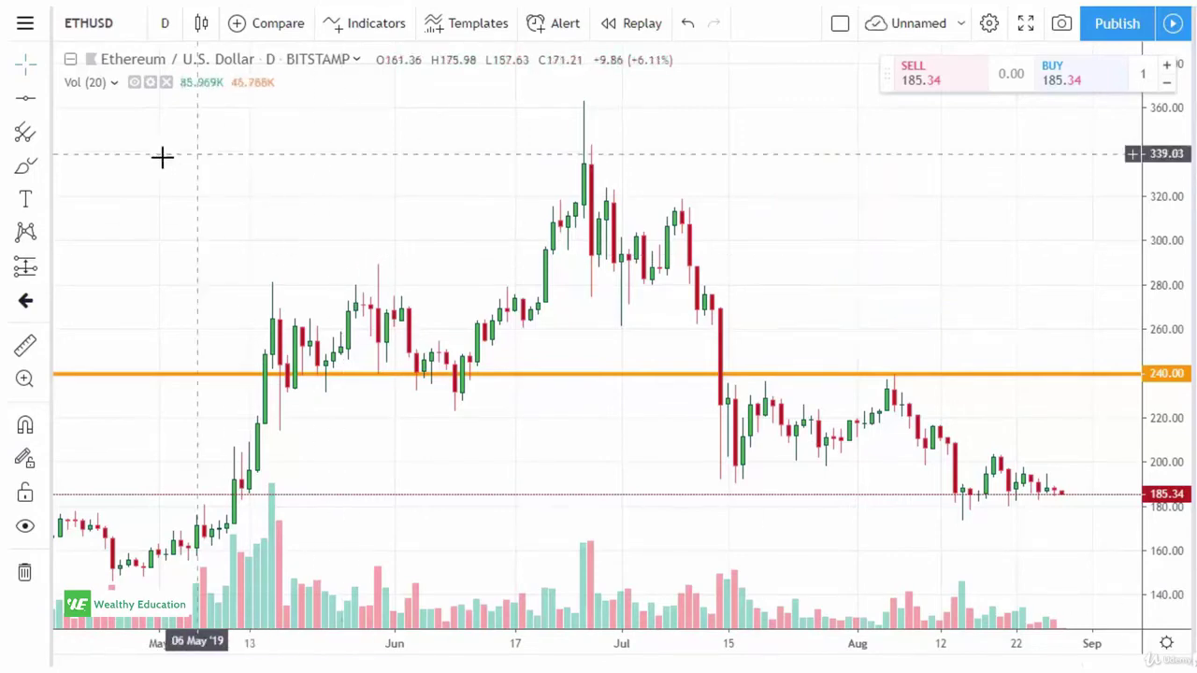
Paste a copy of the 240.00 horizontal line and position it at about 280.34
key("ctrl+v")
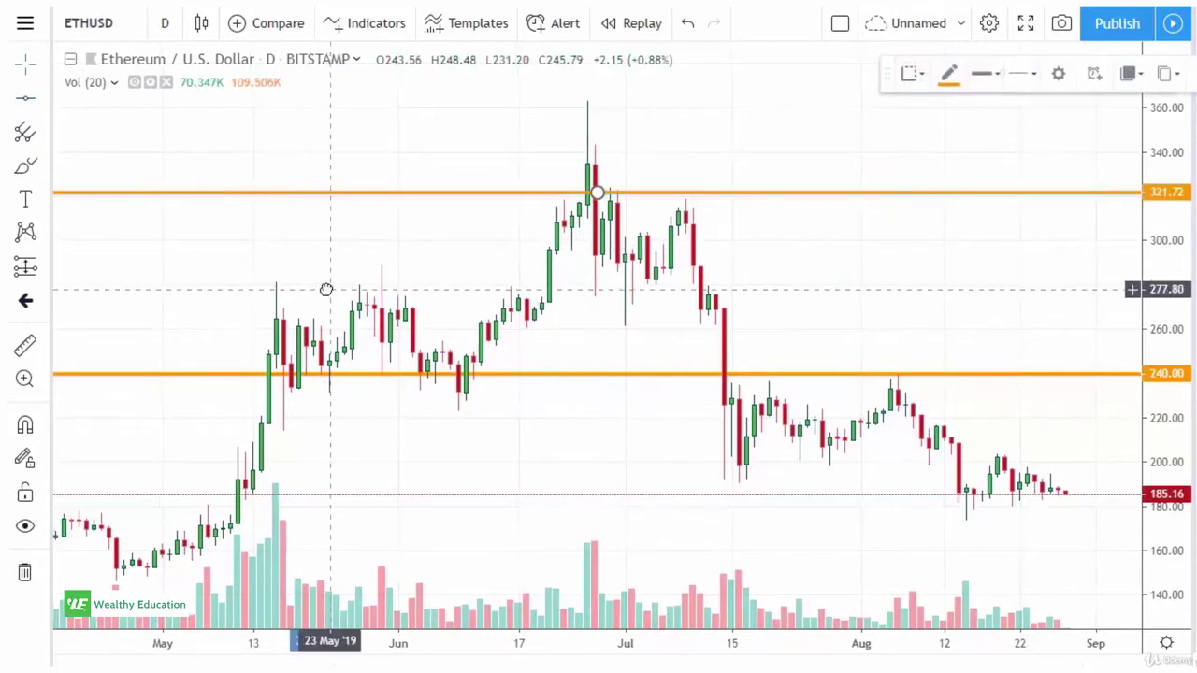
left_click_drag(598, 199, 587, 284)
left_click(384, 382)
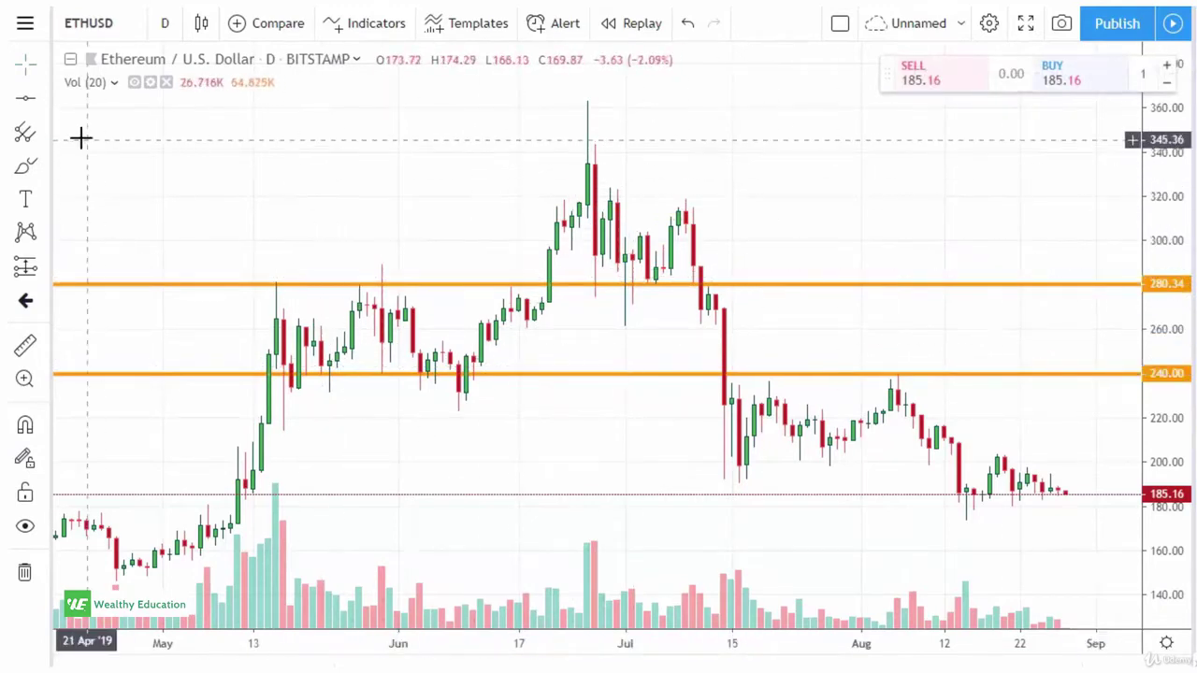
Add another horizontal line near the chart's June highs and position it at about 320.03
left_click(26, 101)
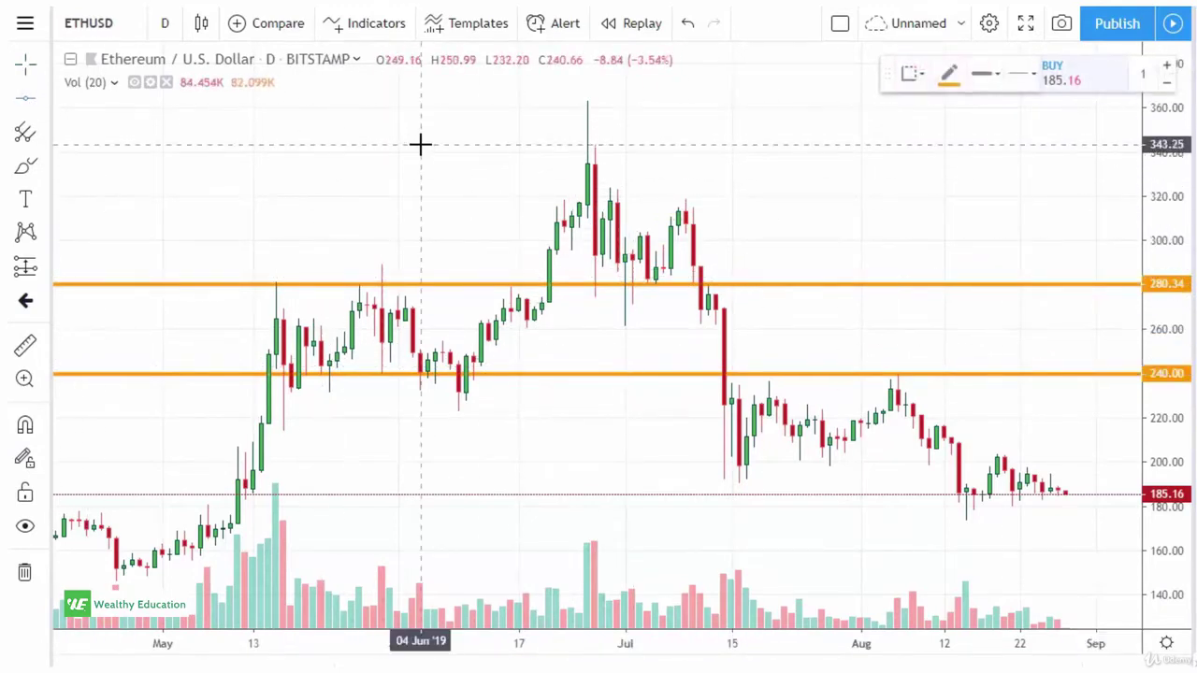
left_click(420, 144)
left_click_drag(420, 144, 424, 164)
left_click_drag(597, 146, 596, 195)
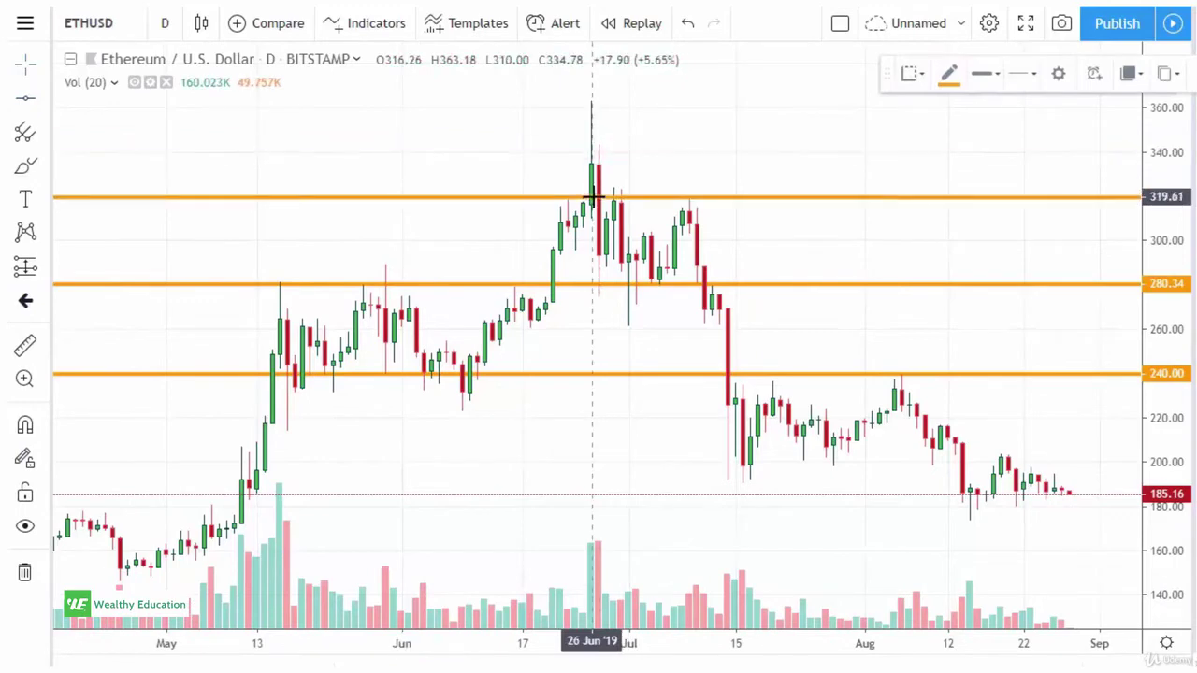
left_click(767, 147)
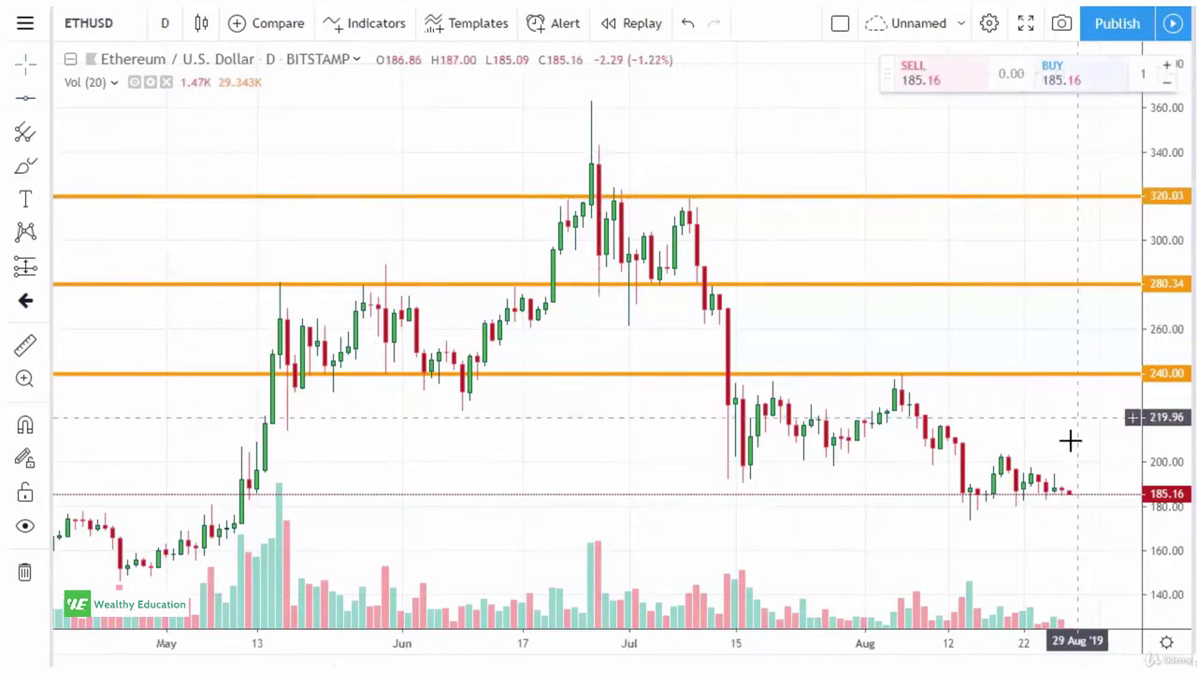
Add a horizontal line below the 240.00 line, at about 199.69
left_click(25, 98)
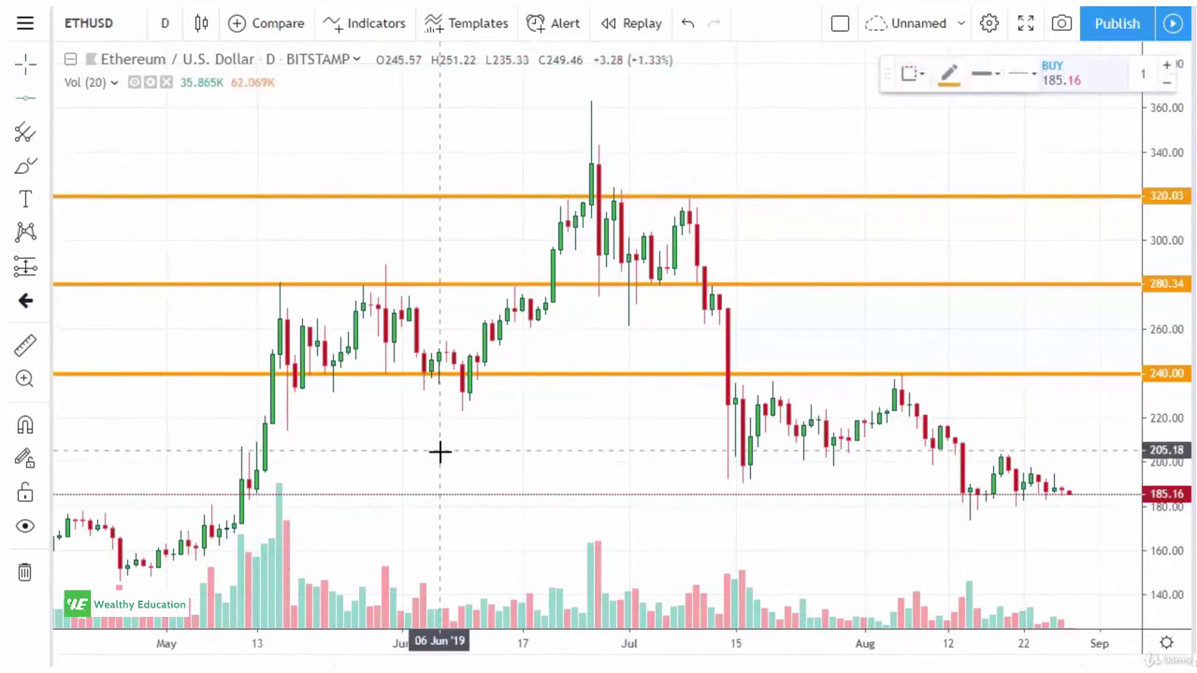
left_click(441, 461)
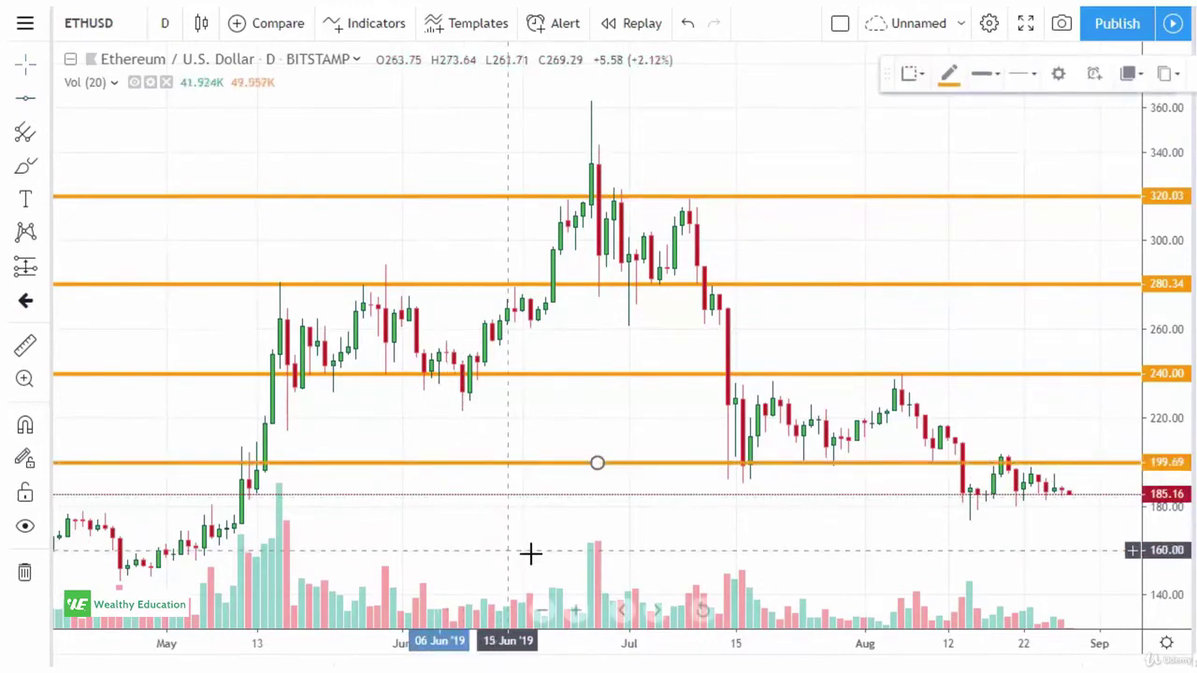
left_click(767, 552)
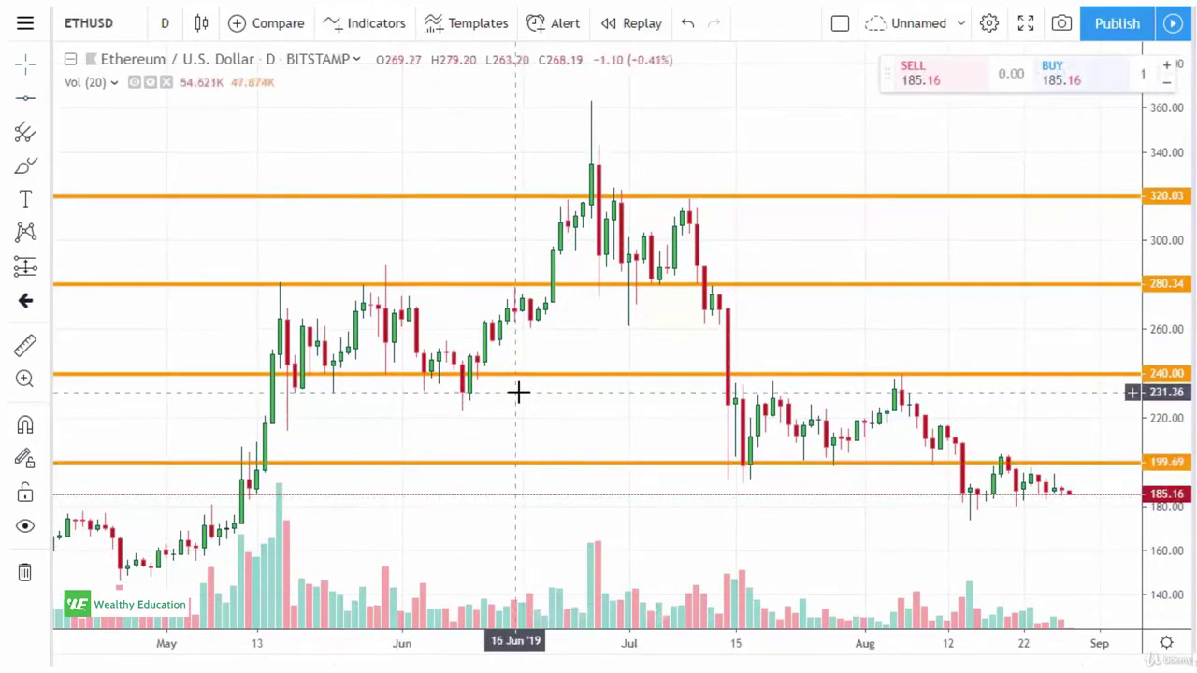
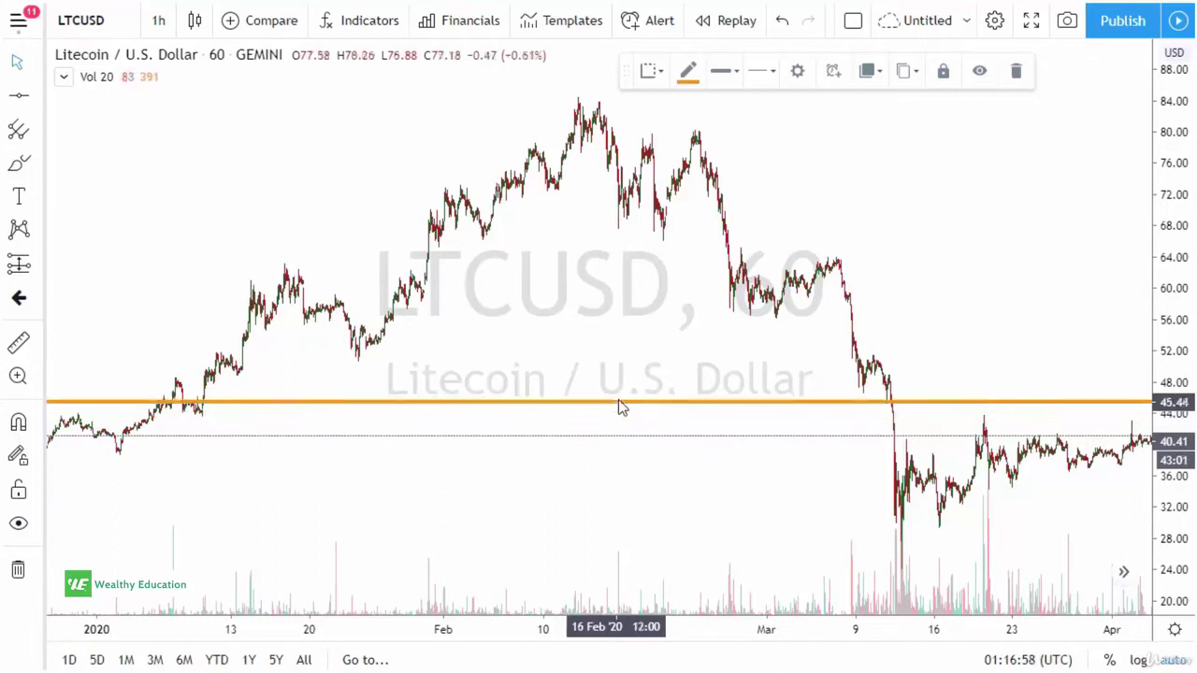
Position the horizontal line on the LTCUSD hourly chart at about 43.05, along the late-March highs
left_click(719, 489)
left_click(1036, 432)
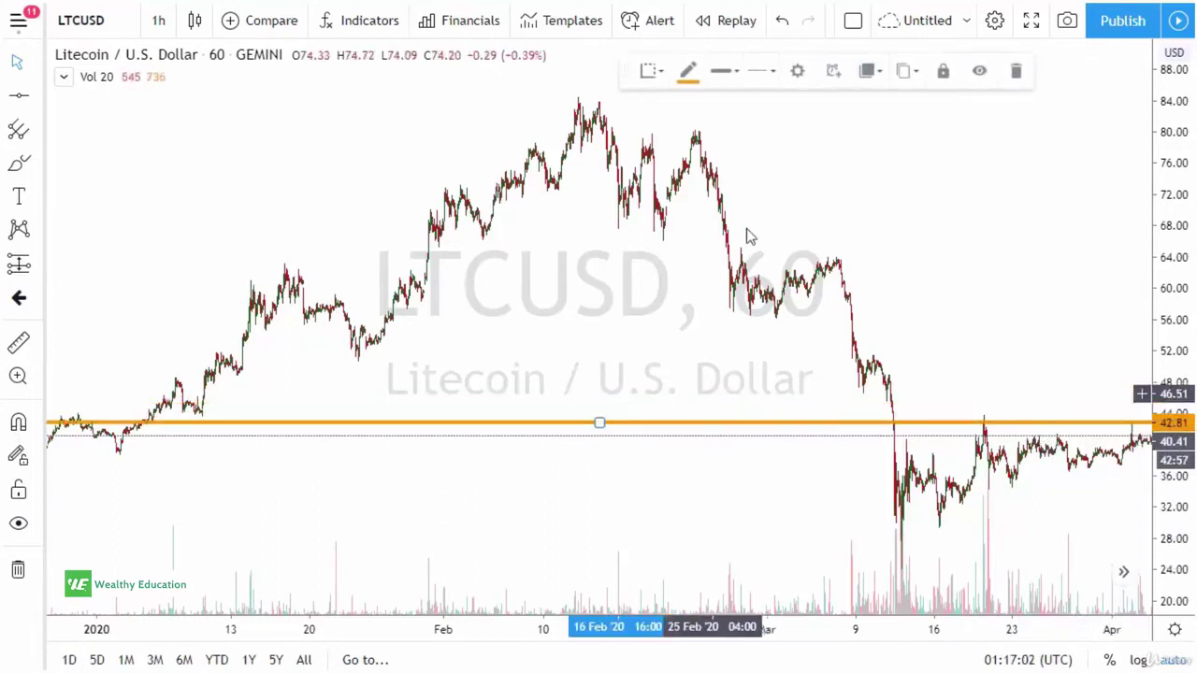
right_click(603, 426)
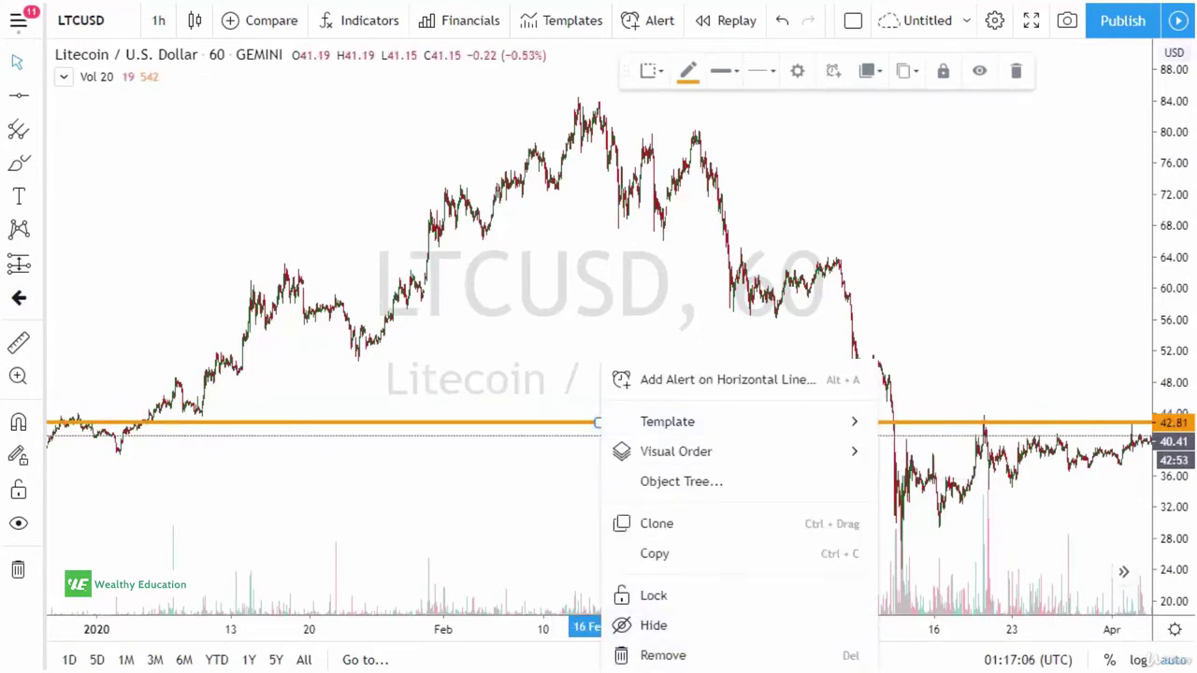
left_click(938, 286)
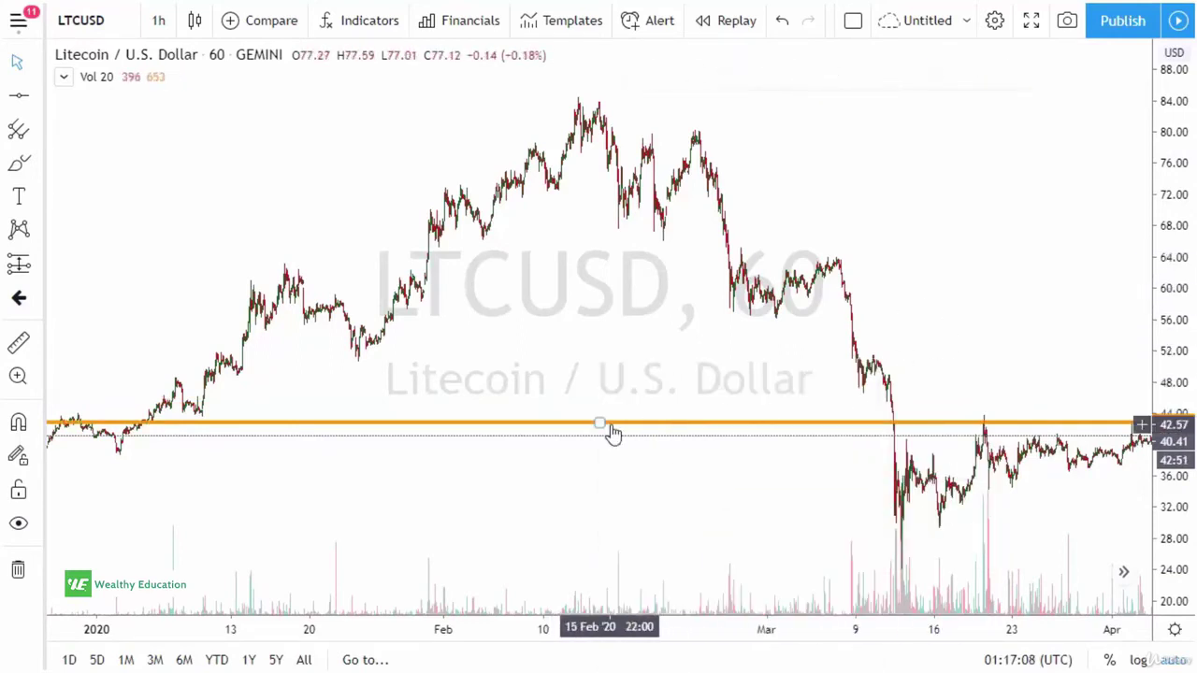
left_click_drag(608, 426, 596, 421)
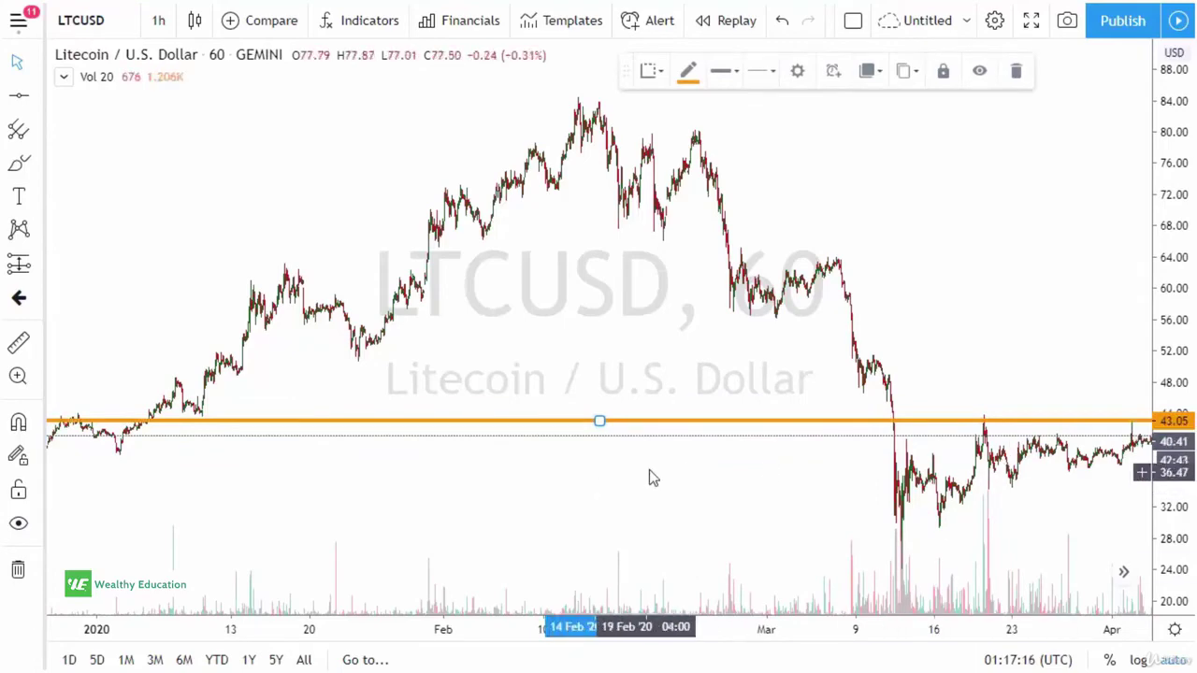
Add a second horizontal line along the February peak of the LTCUSD chart, at about 84.19
scroll(649, 479, "right", 8)
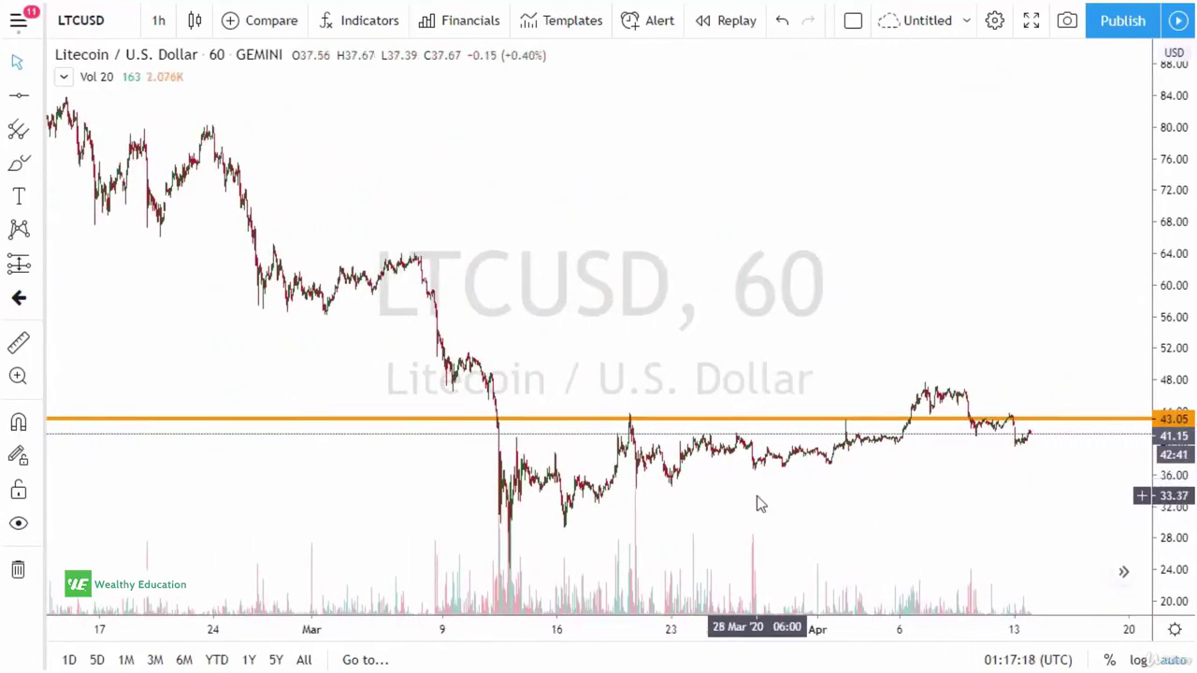
scroll(748, 542, "left", 6)
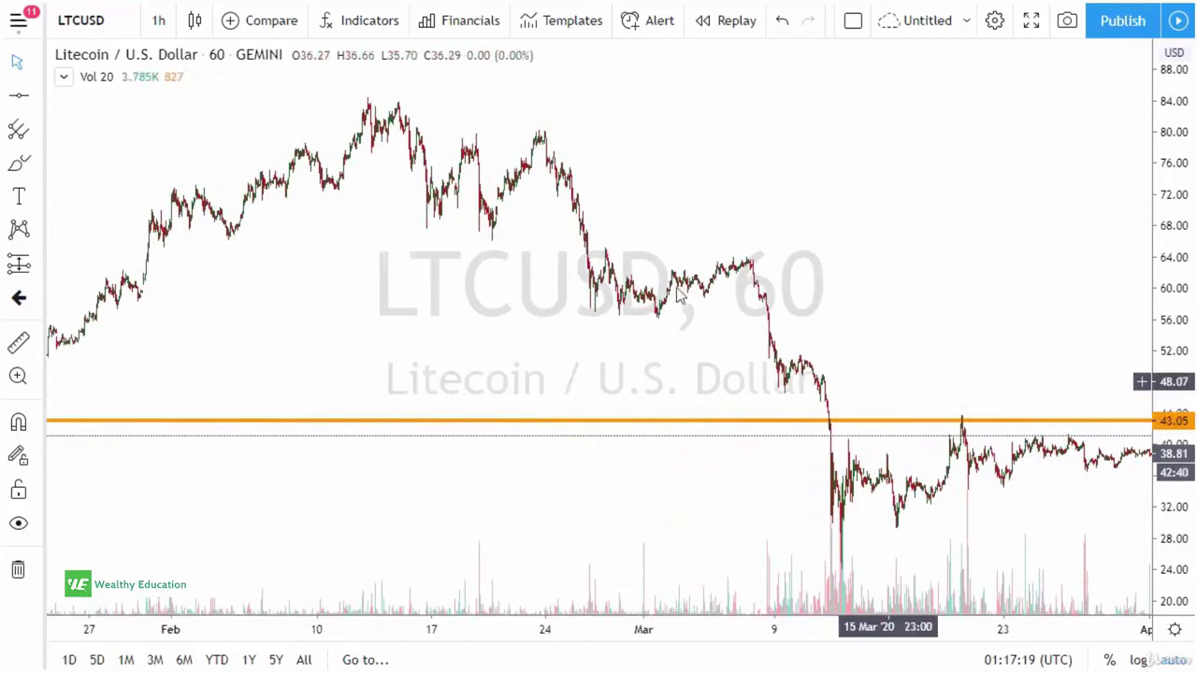
left_click(19, 101)
left_click(526, 101)
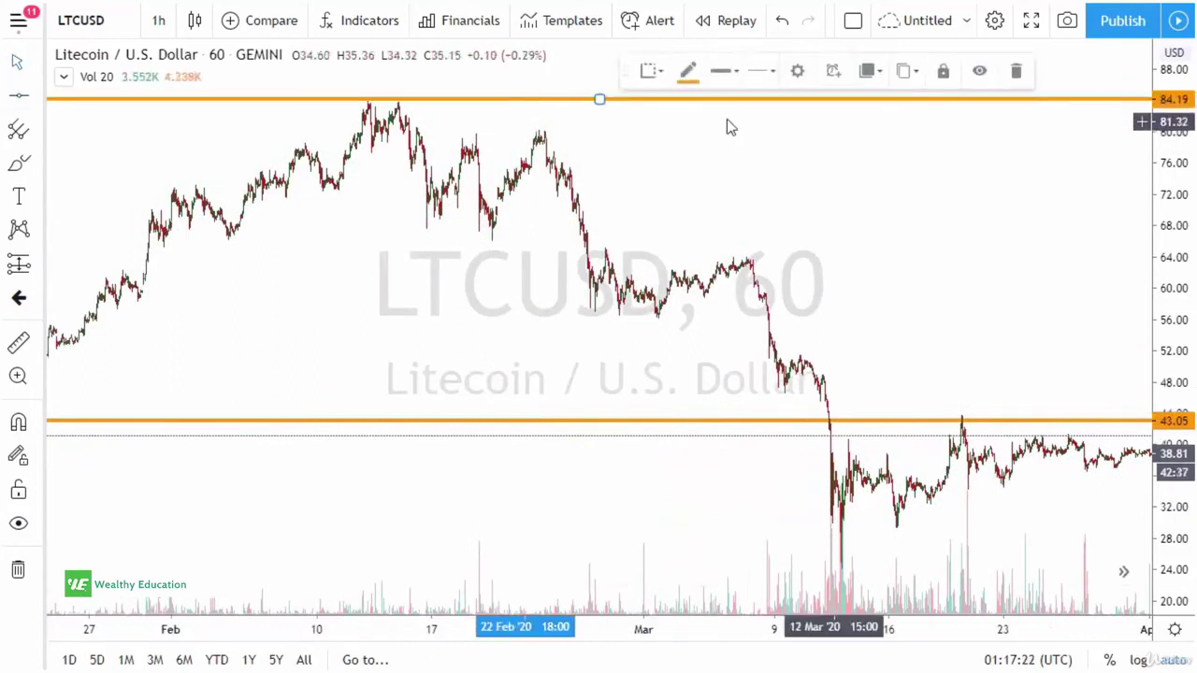
Set the price of the horizontal line along the February peak to 85
right_click(596, 101)
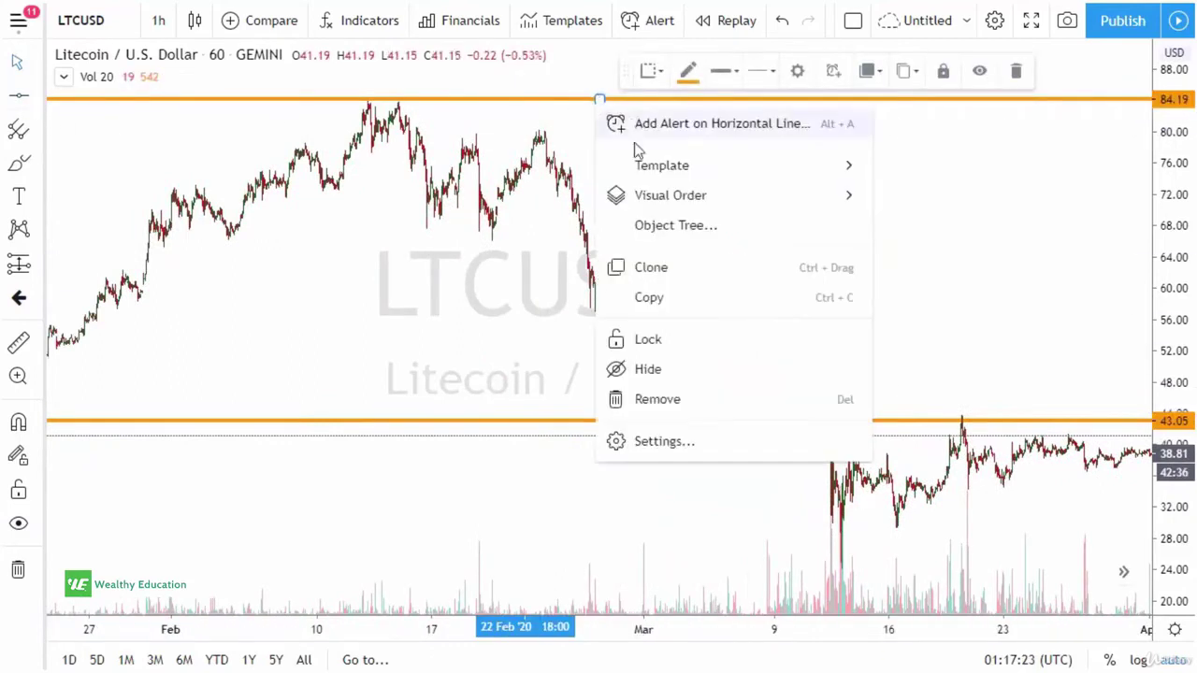
left_click(701, 437)
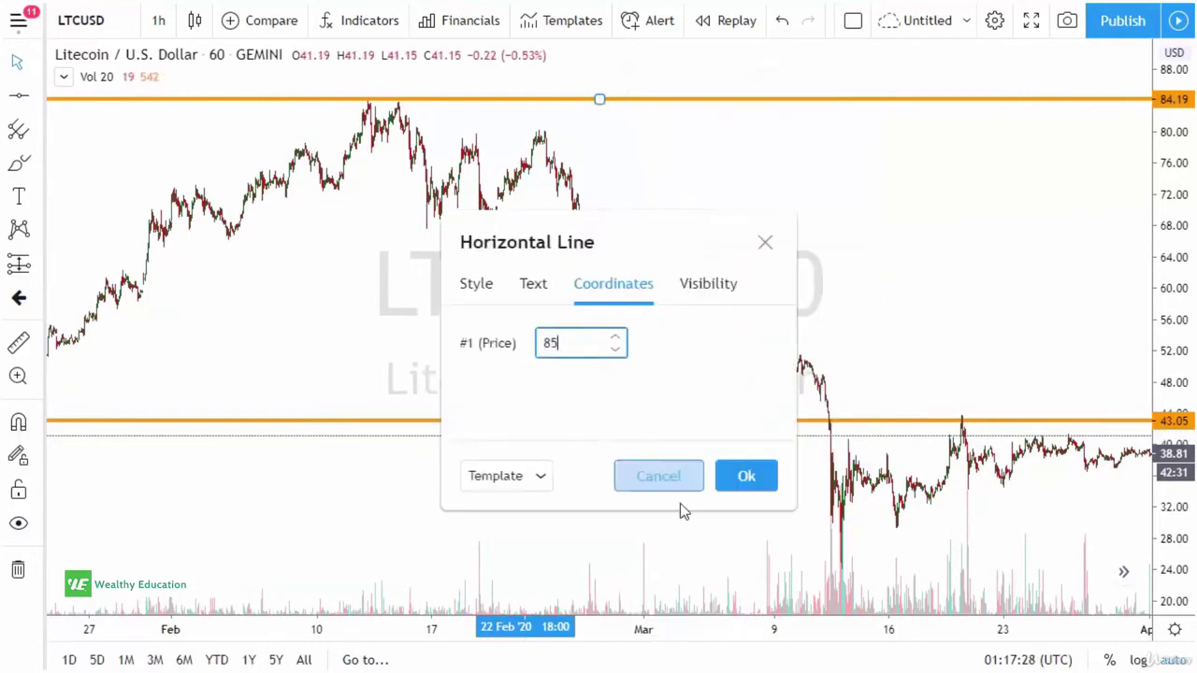
left_click(745, 476)
Add a horizontal line below the 85.00 line on the LTCUSD chart and set its price to 75
scroll(737, 200, "down", 2)
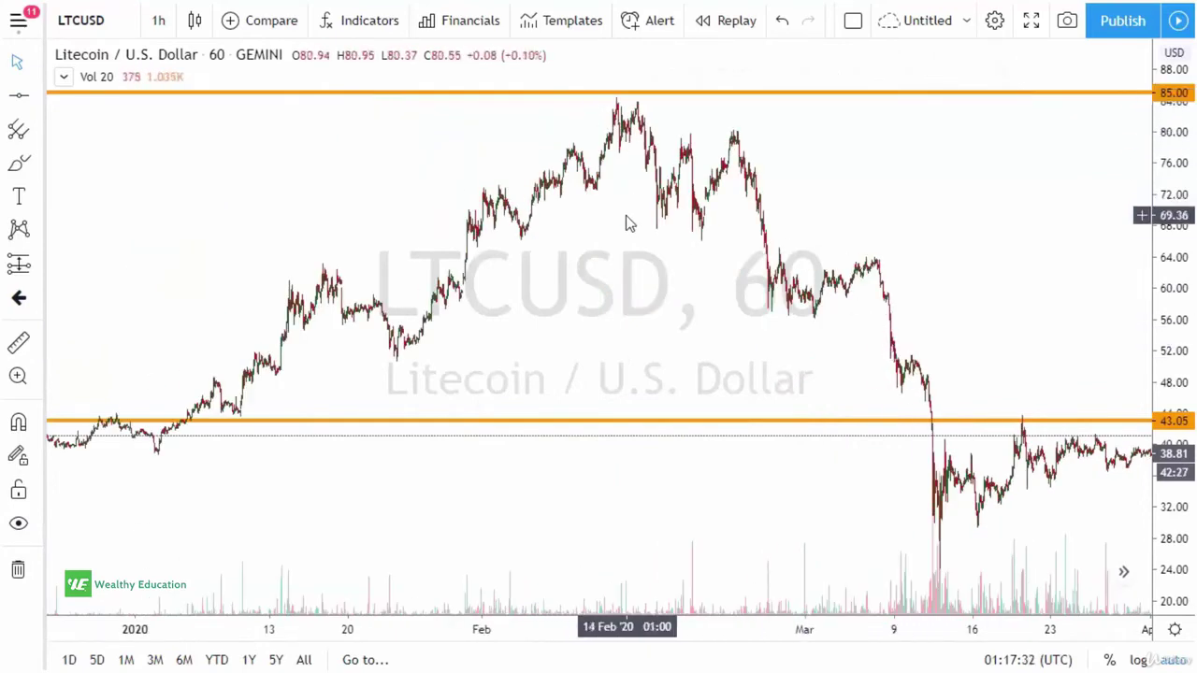
left_click(20, 103)
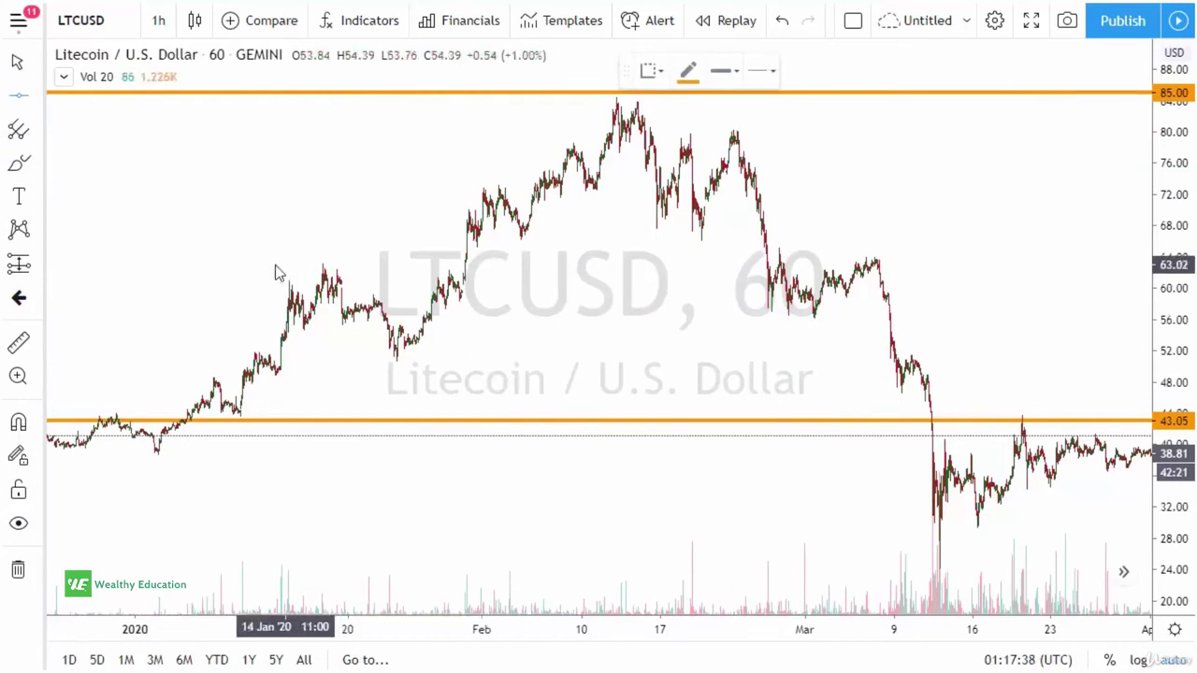
left_click(179, 218)
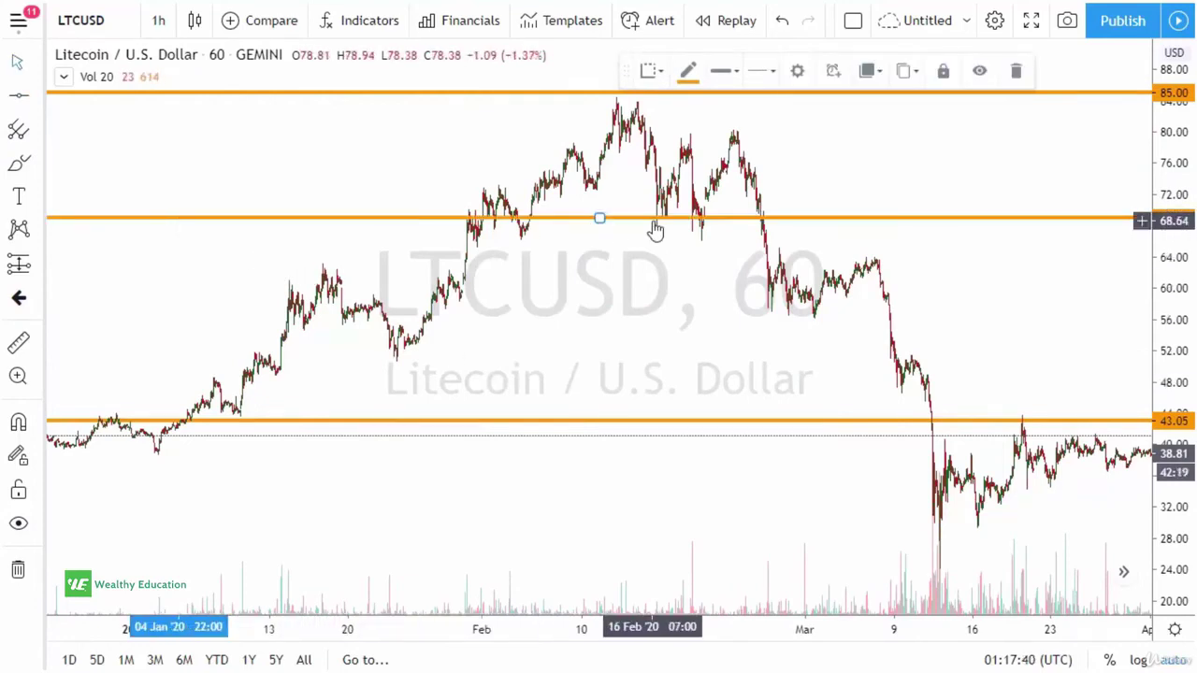
right_click(599, 221)
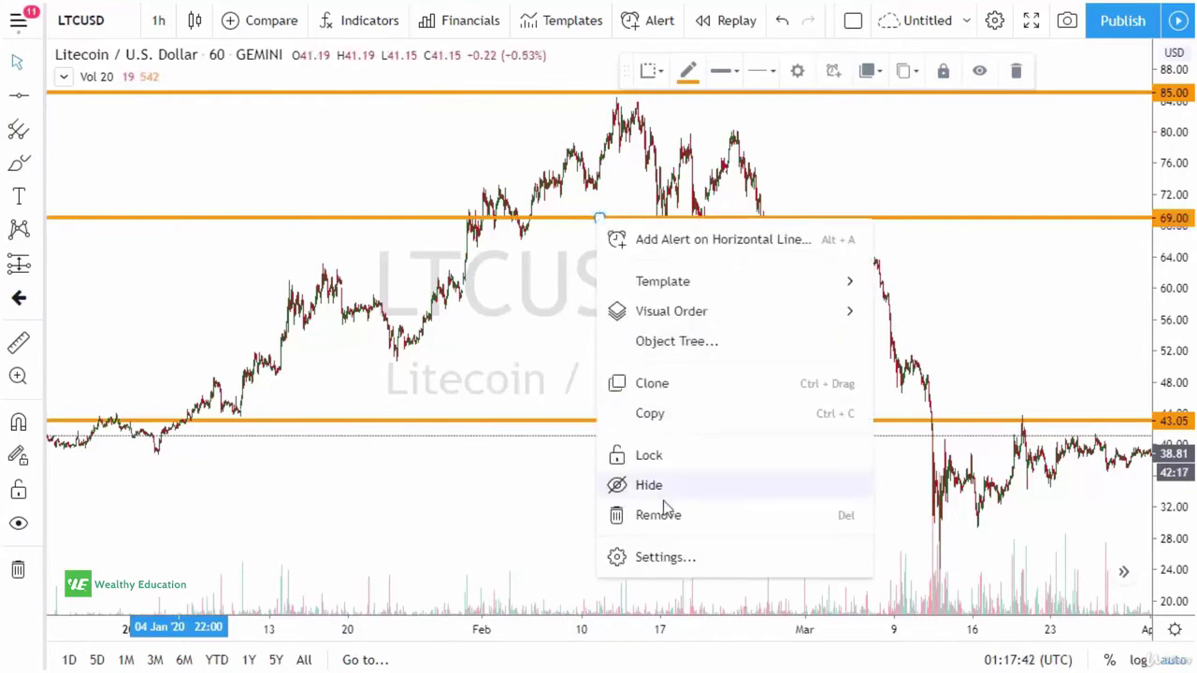
left_click(669, 560)
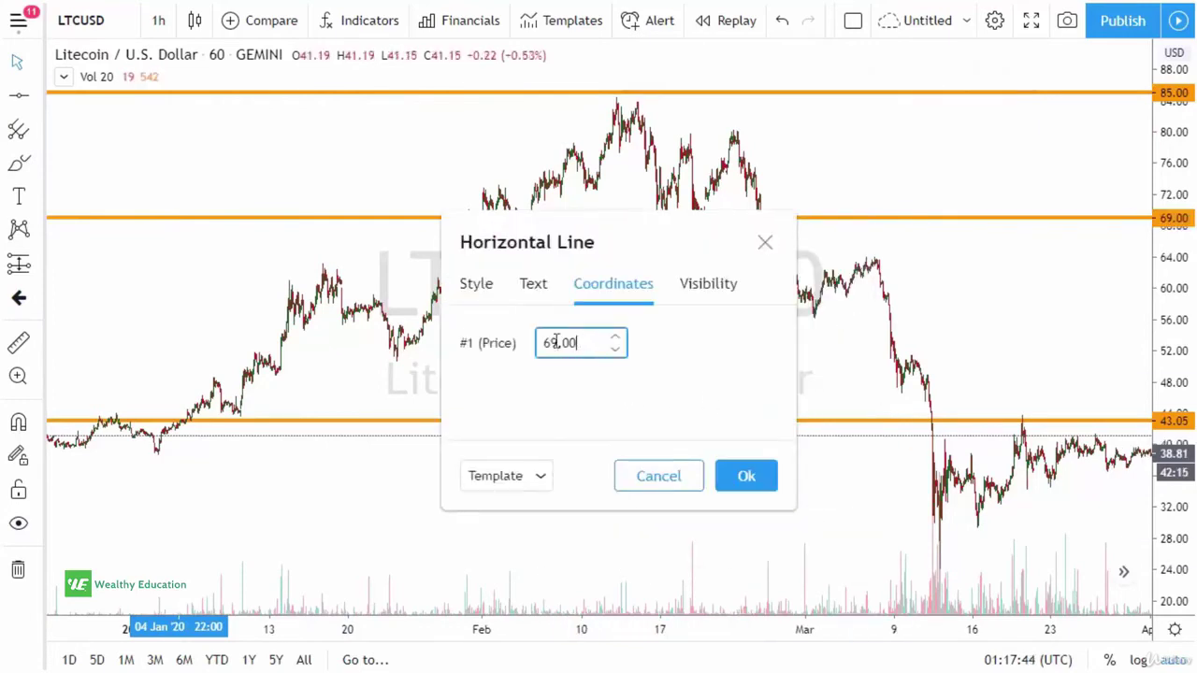
type("75")
left_click(731, 479)
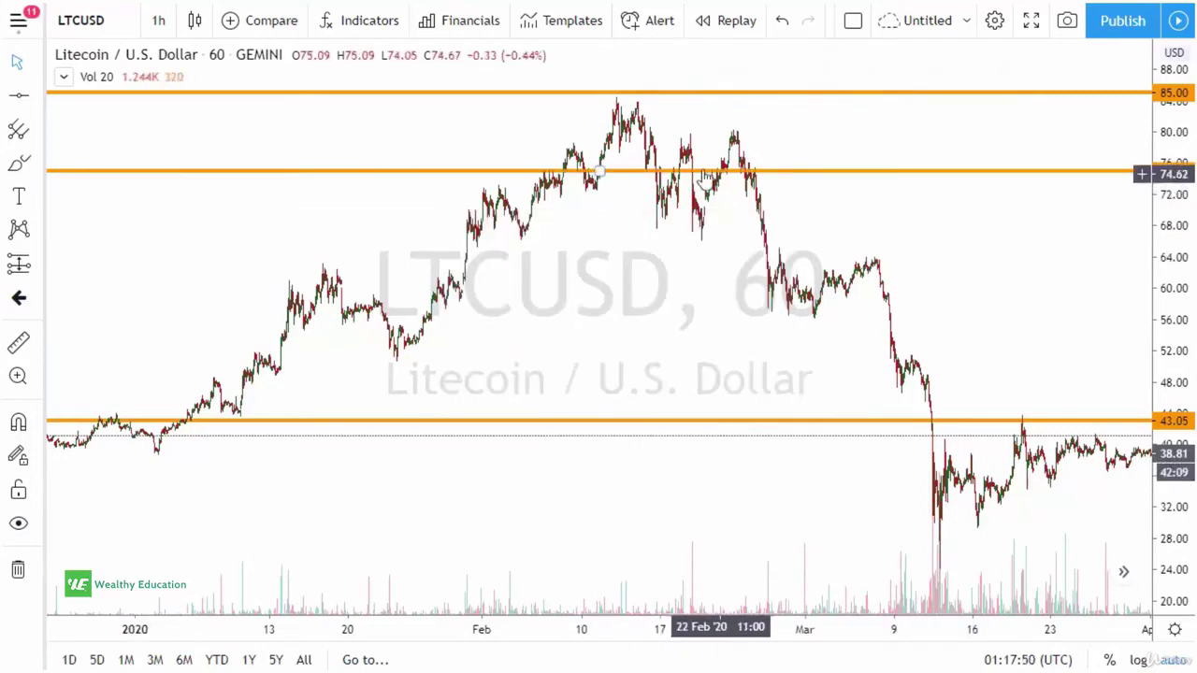
Move the horizontal line just below the 85.00 line to a price of 70
scroll(650, 306, "up", 3)
scroll(620, 224, "left", 5)
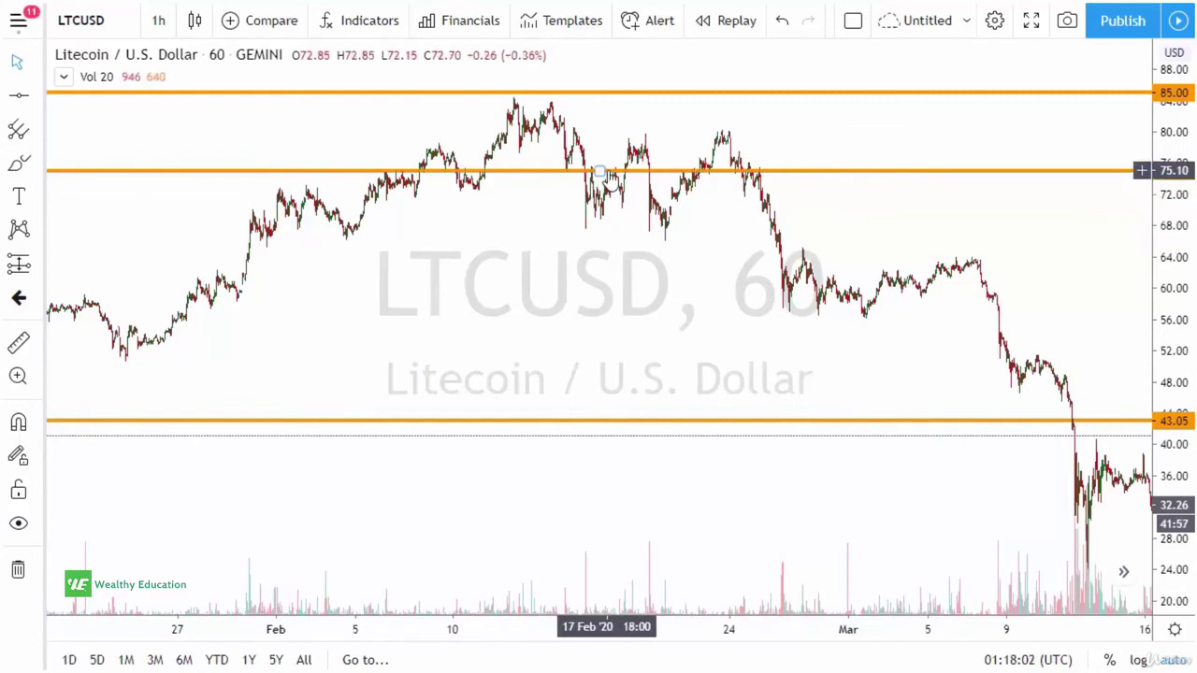
left_click(596, 173)
right_click(596, 173)
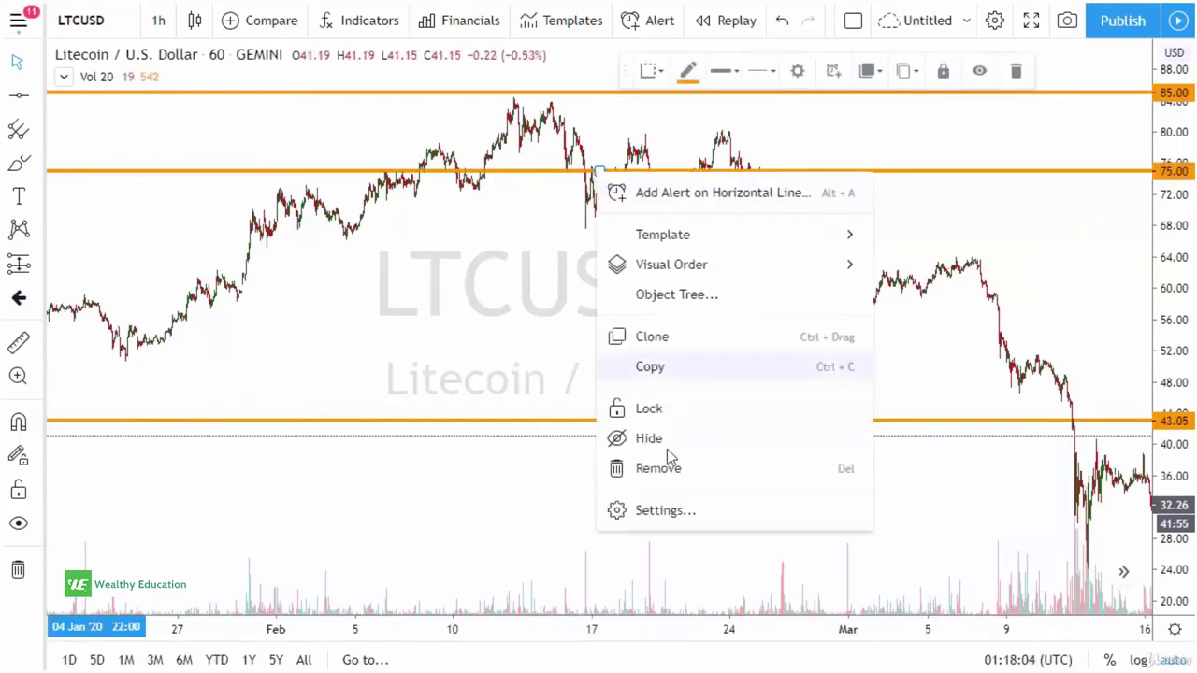
left_click(663, 508)
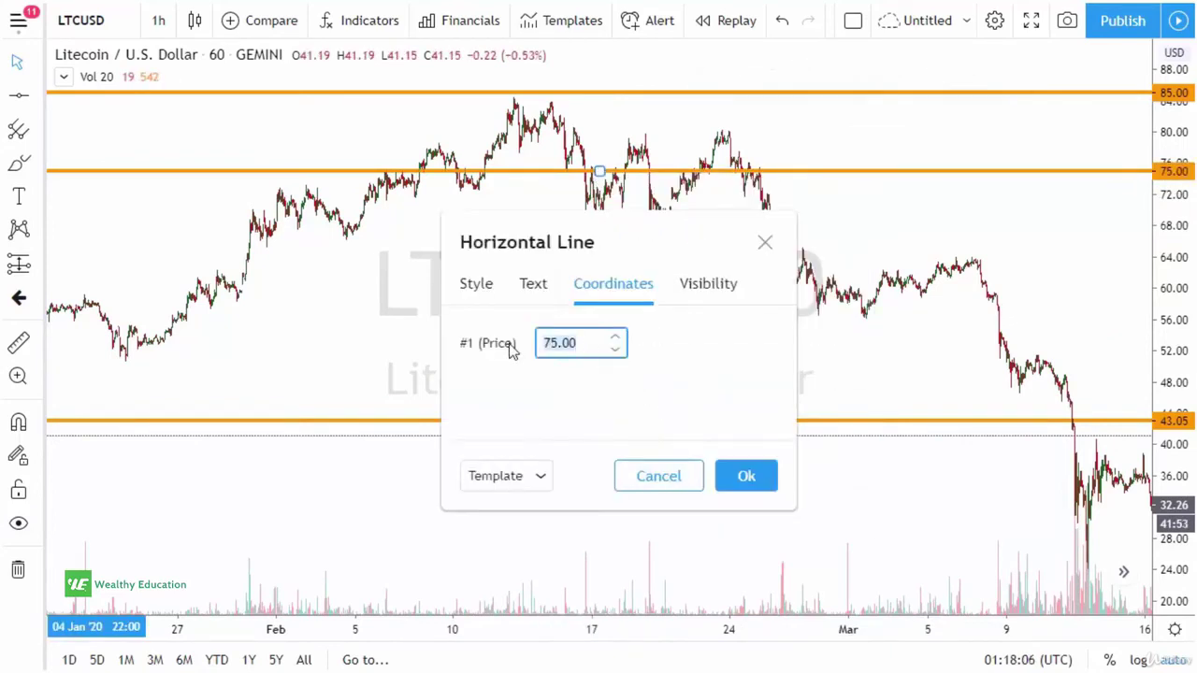
left_click(746, 477)
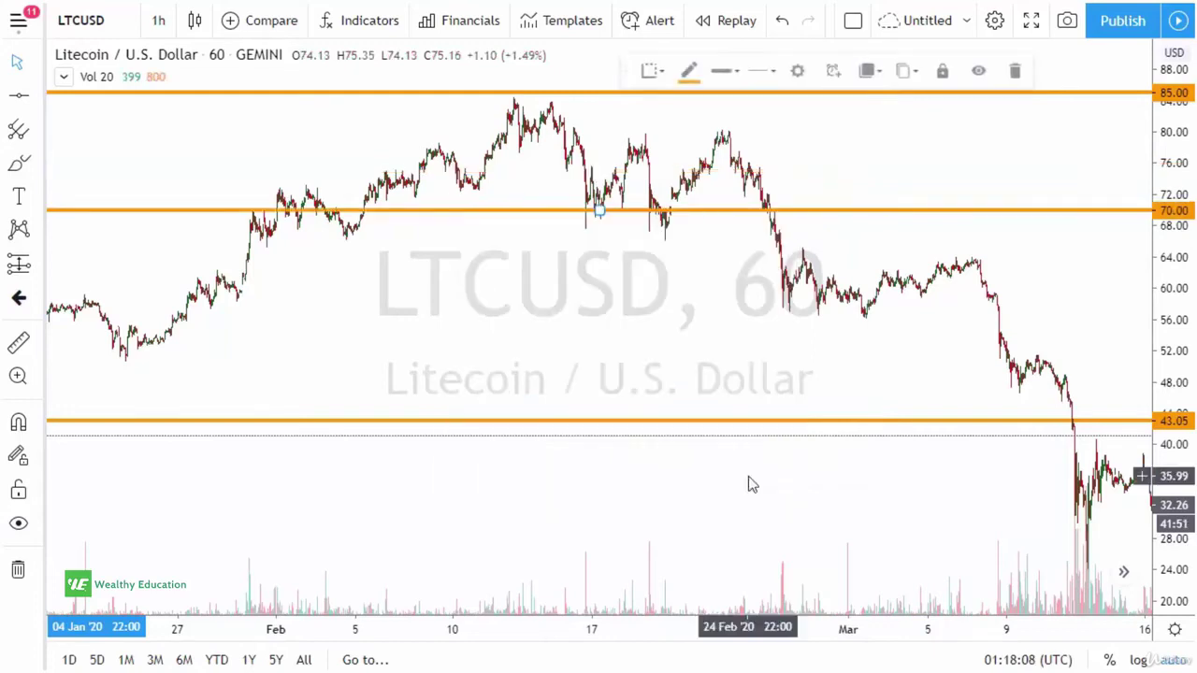
Add a horizontal line between the 70.00 and 43.05 lines and set its price to 55
scroll(643, 318, "down", 2)
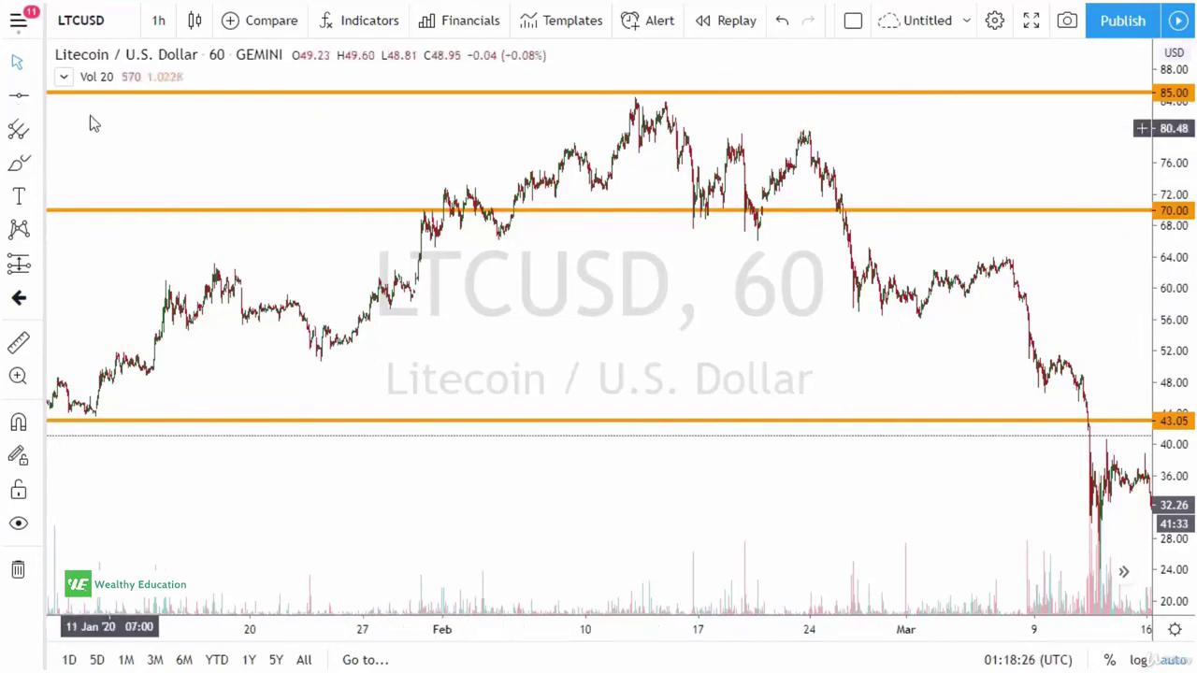
key("alt+h")
left_click(557, 304)
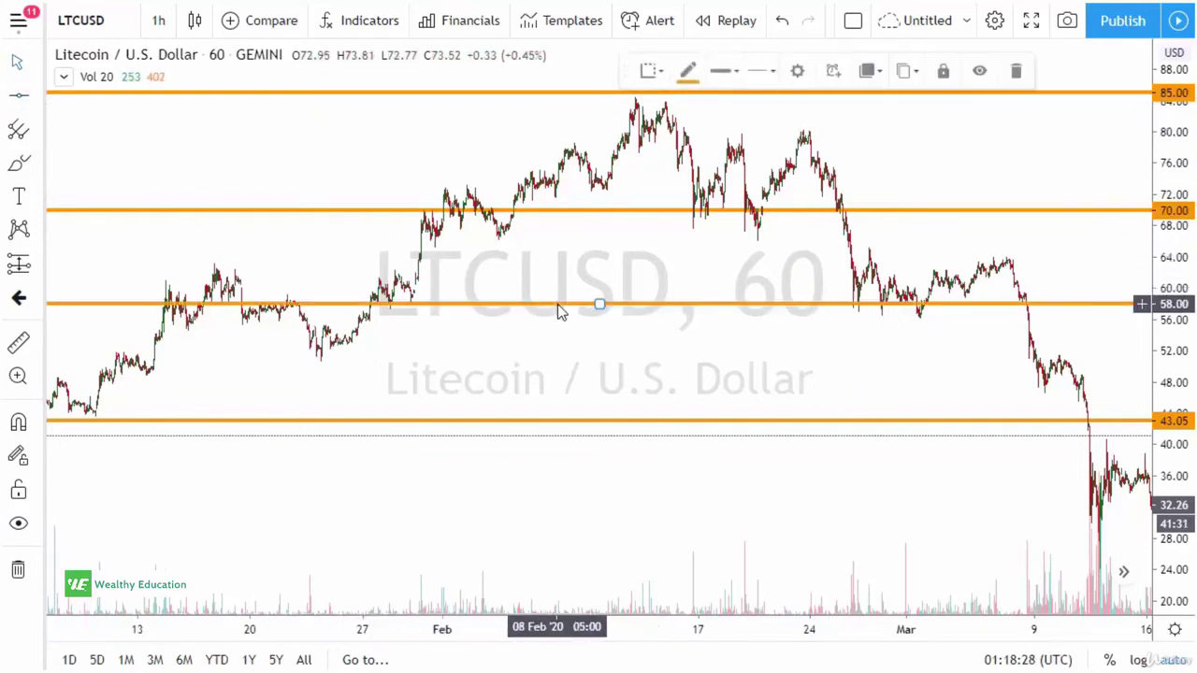
right_click(557, 304)
left_click(621, 642)
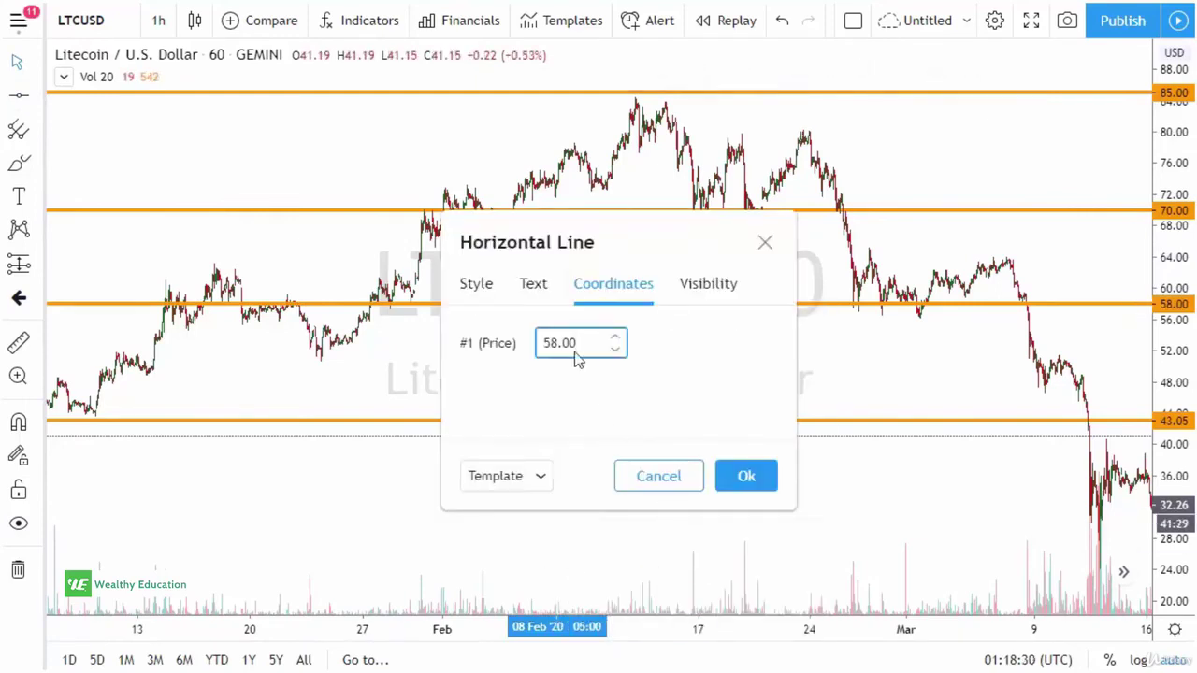
type("55")
left_click(746, 476)
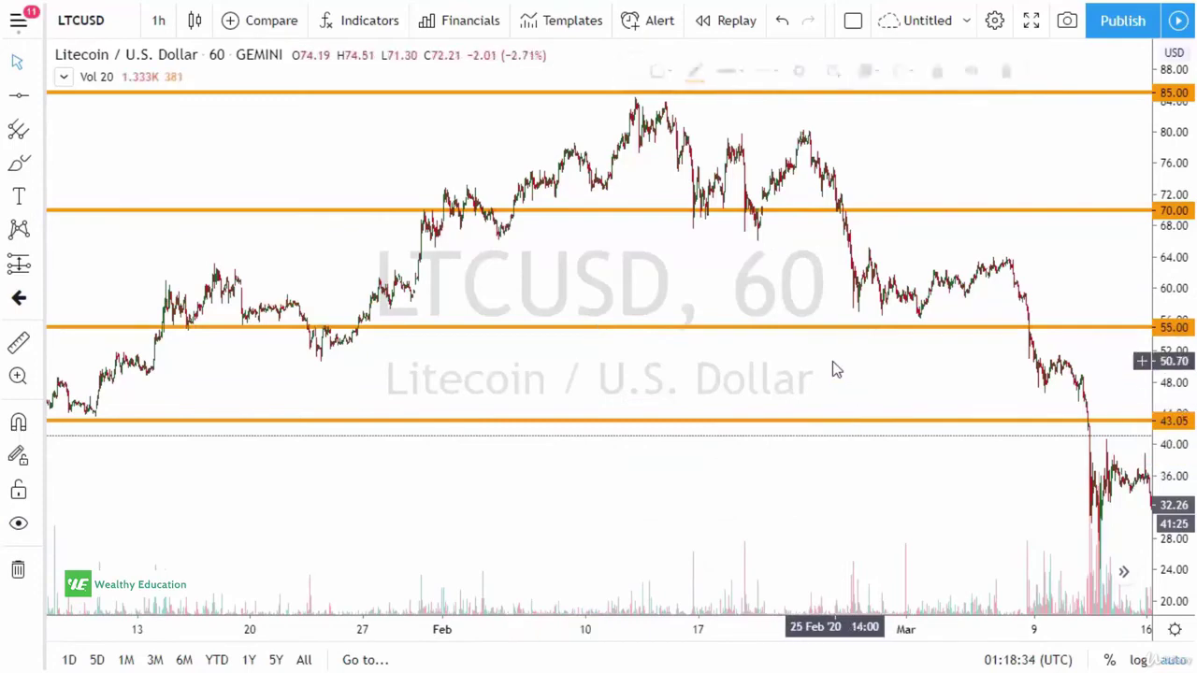
Add a horizontal line between the 70.00 and 55.00 lines and set its price to 60
scroll(739, 361, "down", 3)
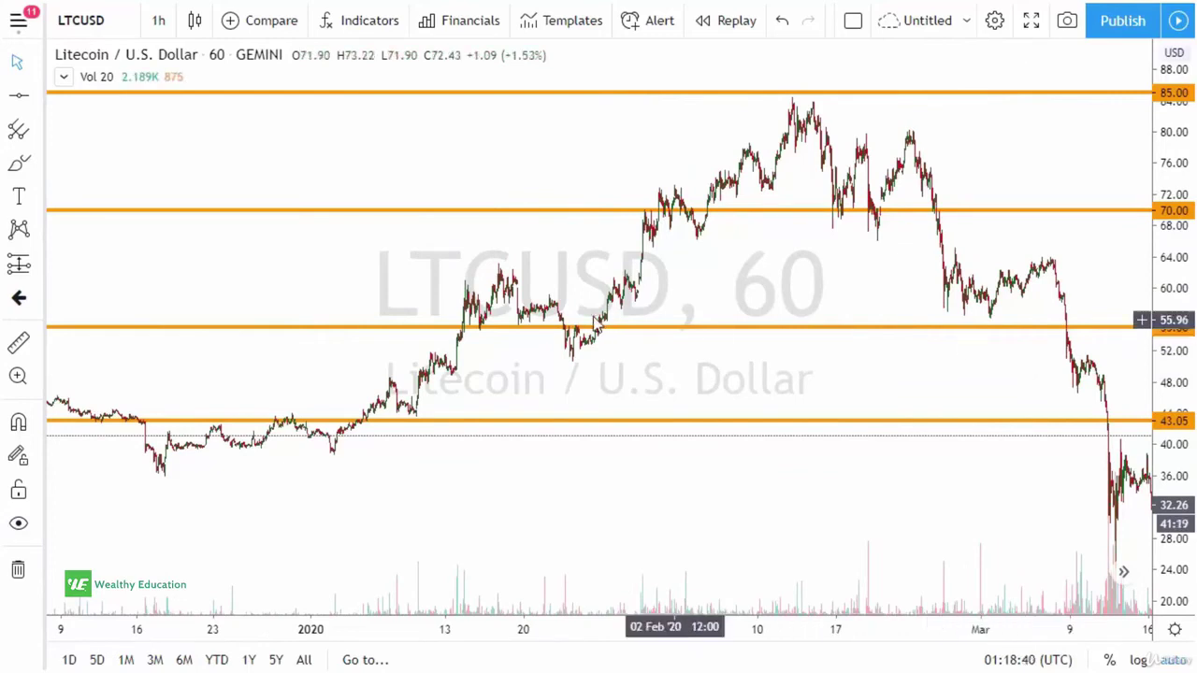
left_click(18, 96)
left_click(234, 249)
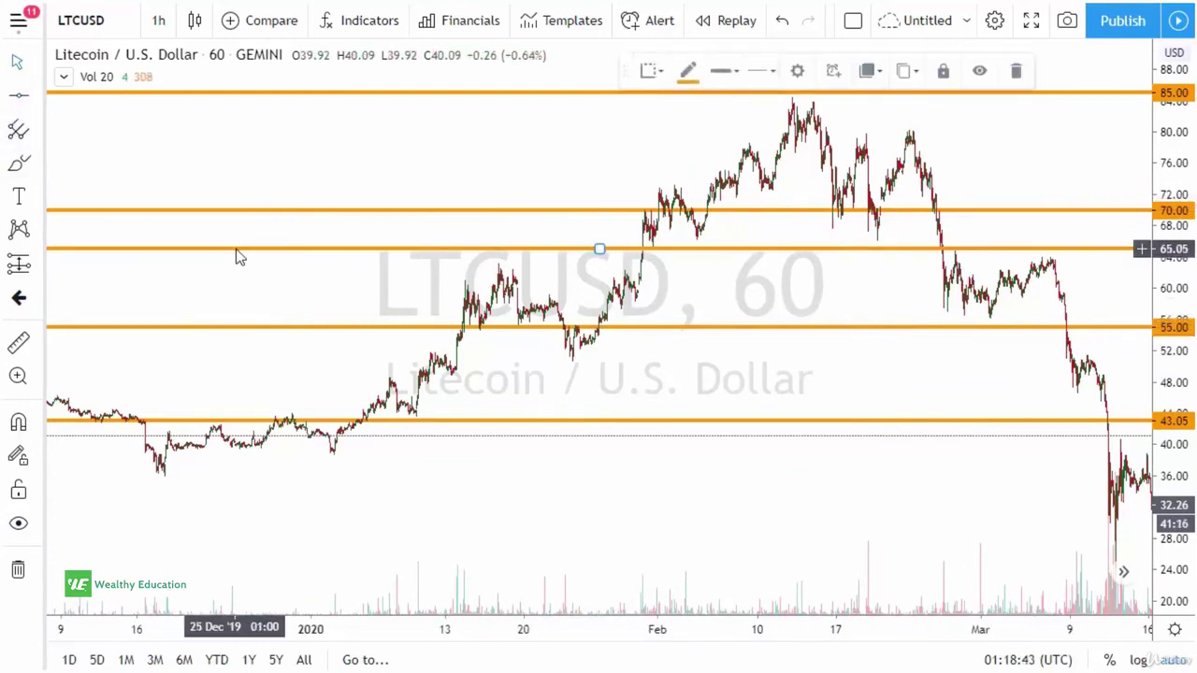
right_click(599, 249)
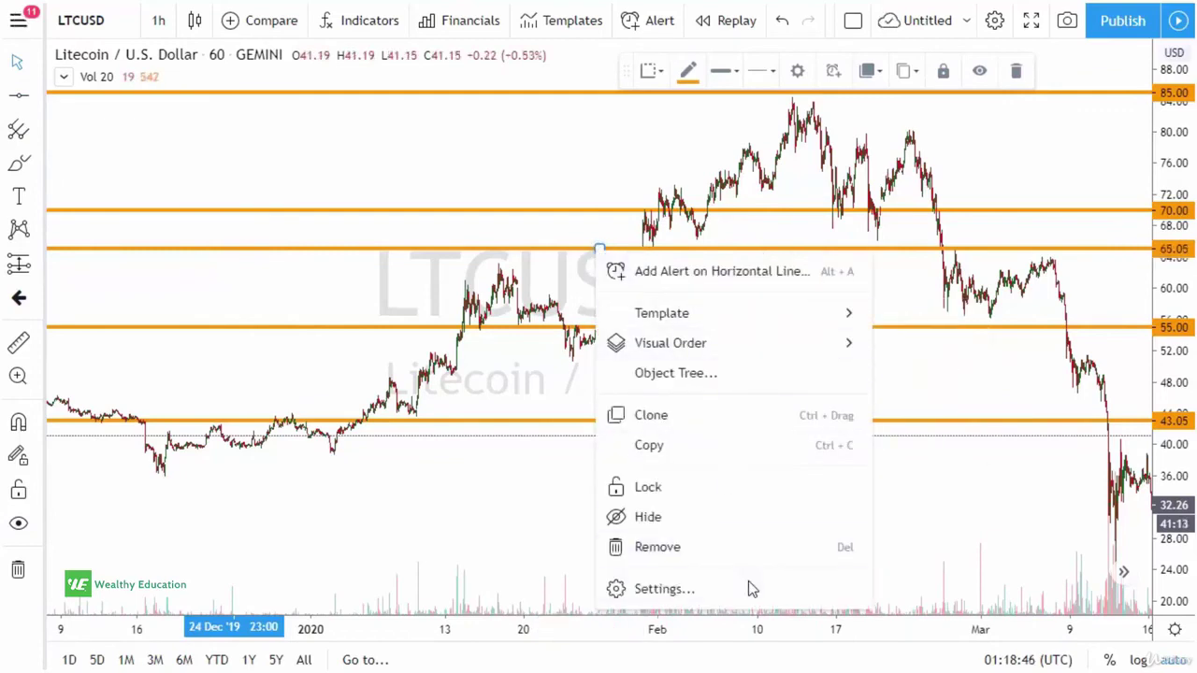
left_click(664, 590)
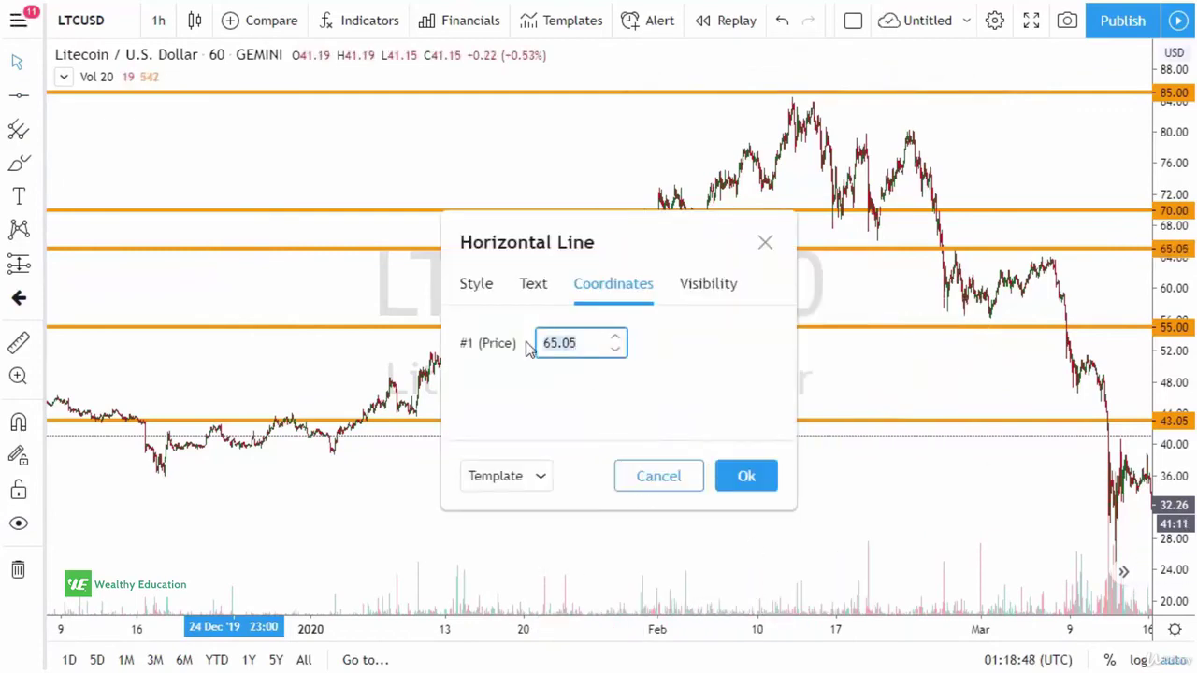
left_click(746, 477)
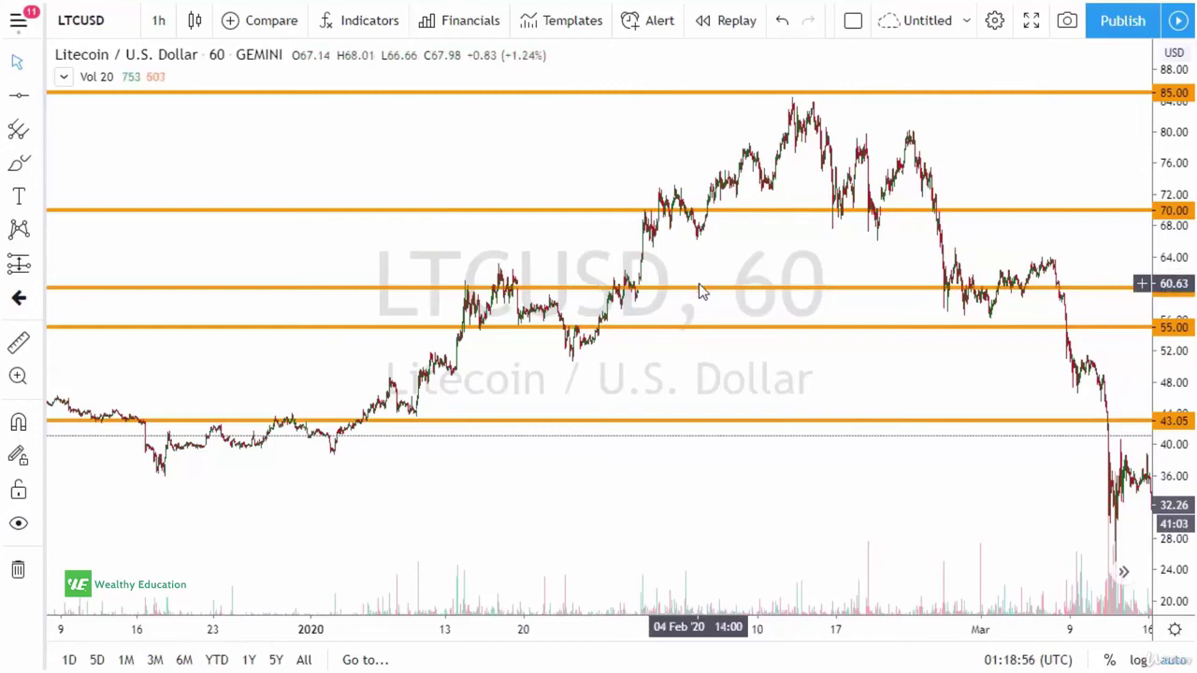
Remove all drawings from the LTCUSD chart and place one horizontal line just above the early-March highs, at about 64.94
right_click(483, 134)
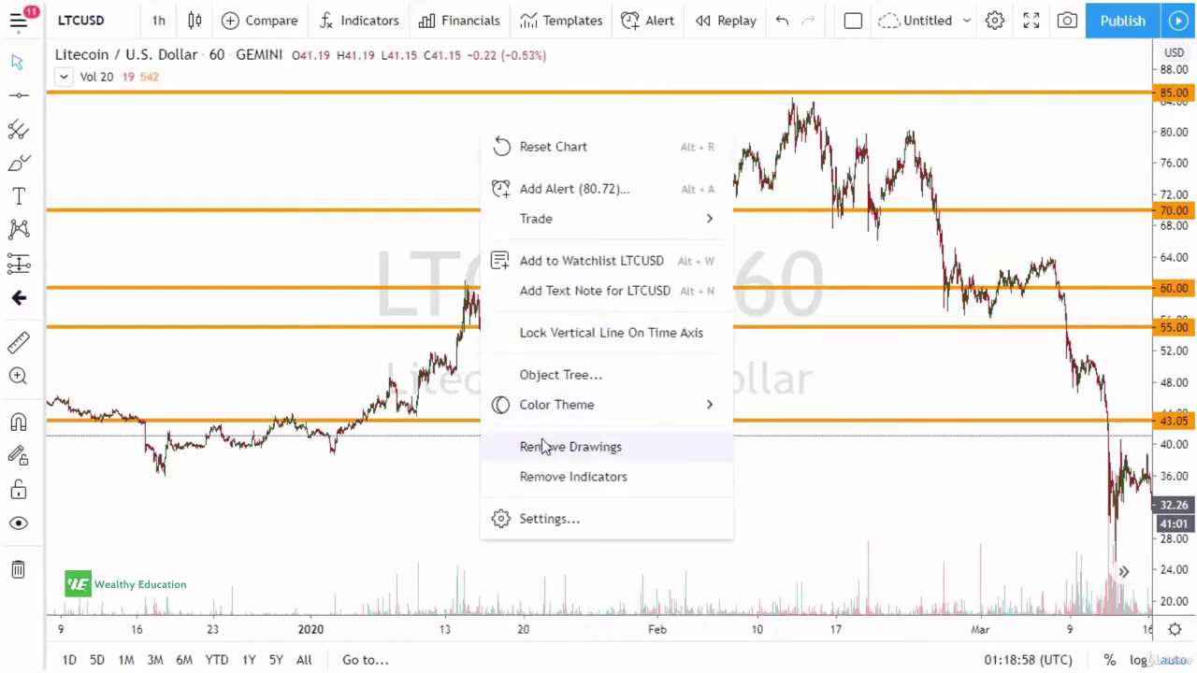
left_click(541, 448)
left_click(19, 95)
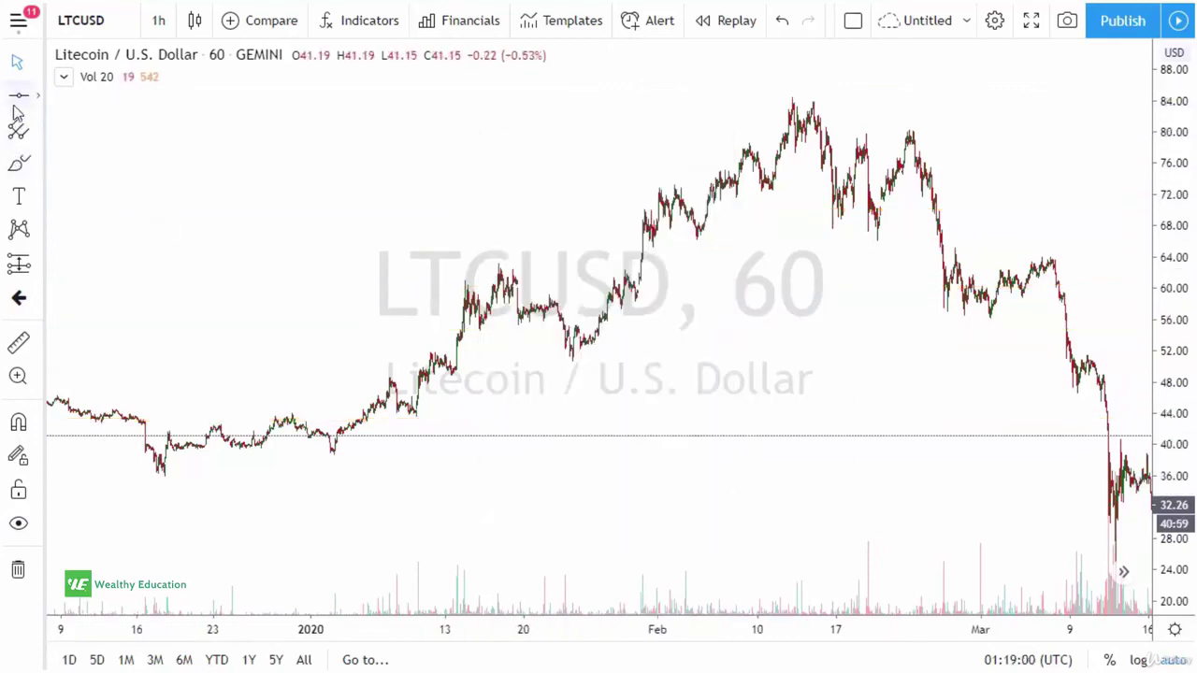
left_click(761, 269)
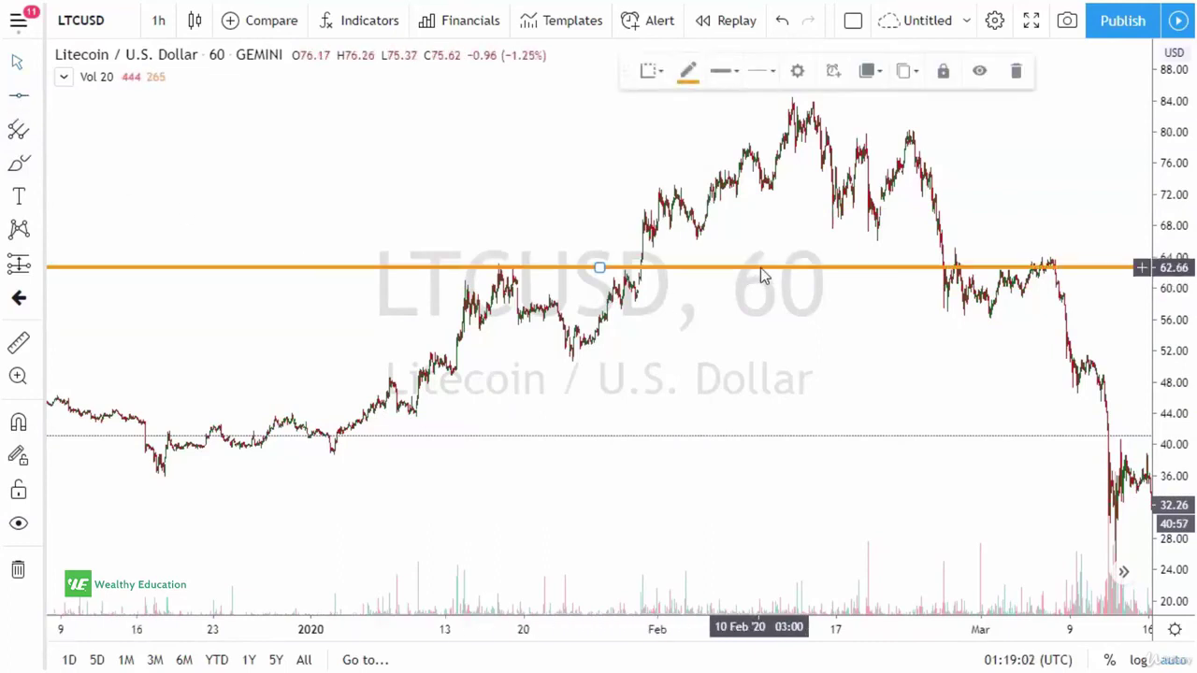
left_click_drag(761, 269, 762, 250)
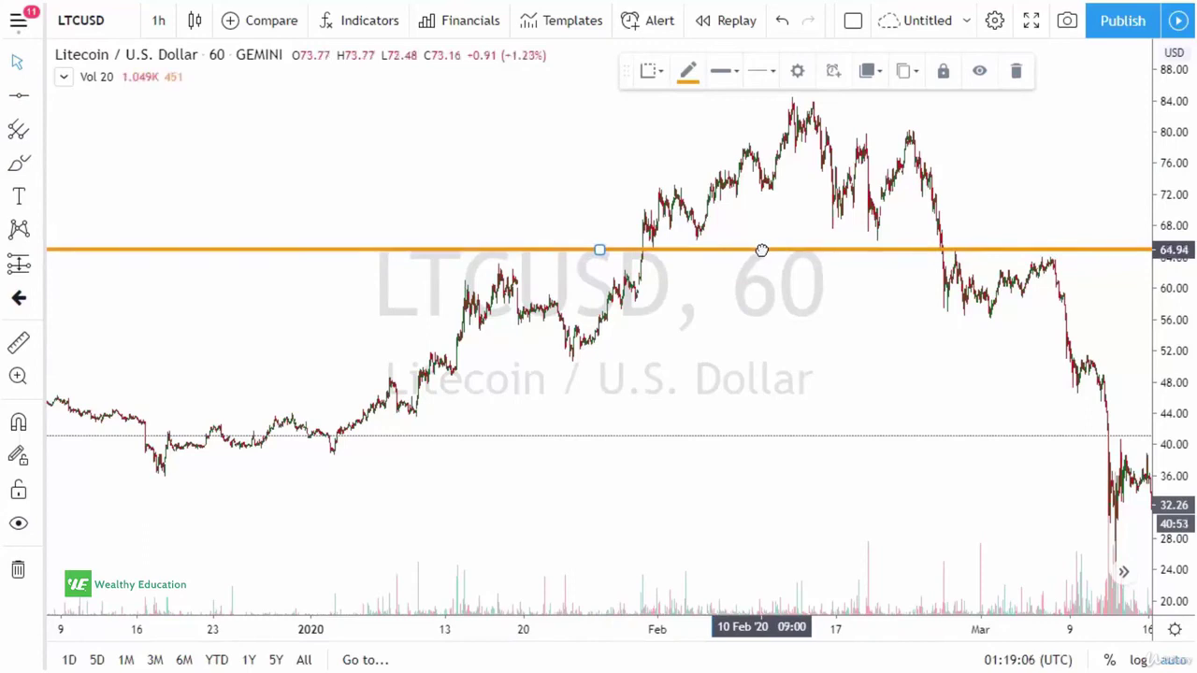
left_click(1128, 422)
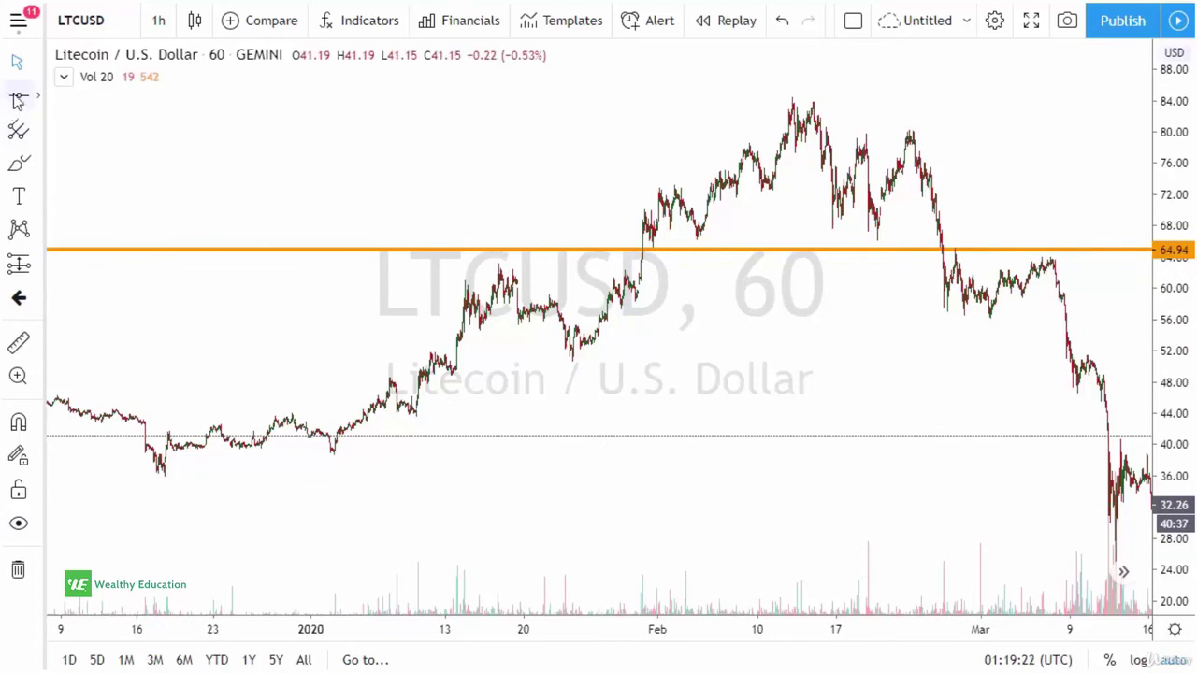
Add a second horizontal line just below the late-January low, adjusted to about 50.10
left_click(17, 96)
left_click(650, 364)
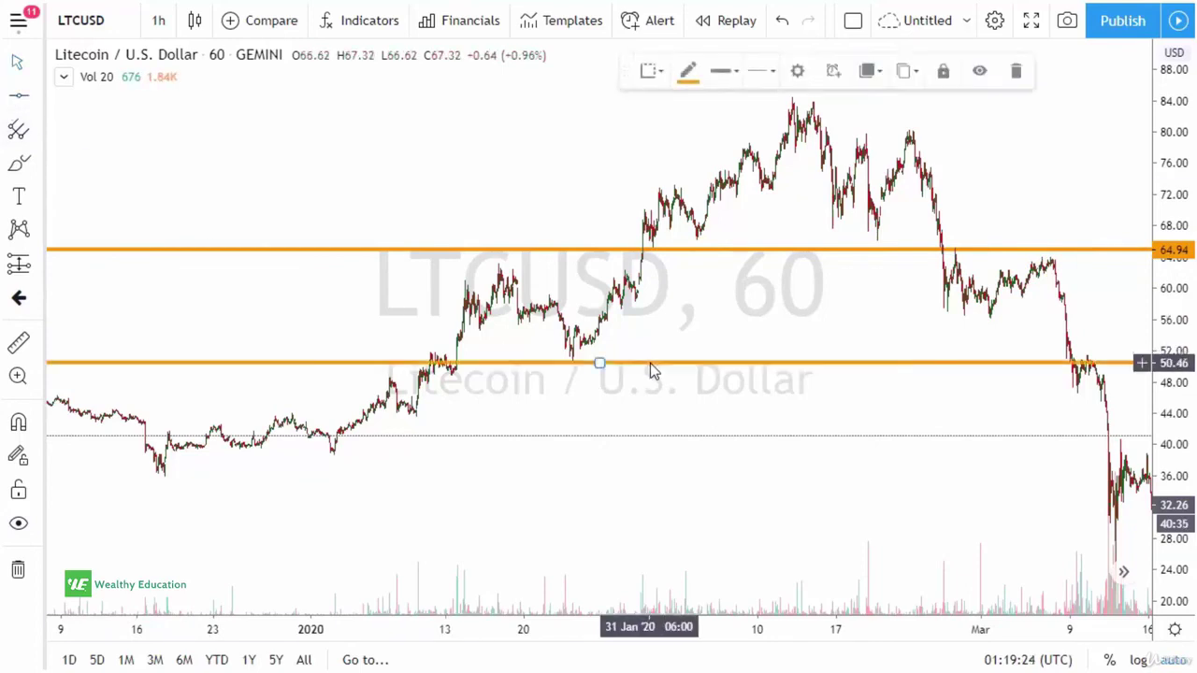
left_click_drag(599, 364, 605, 367)
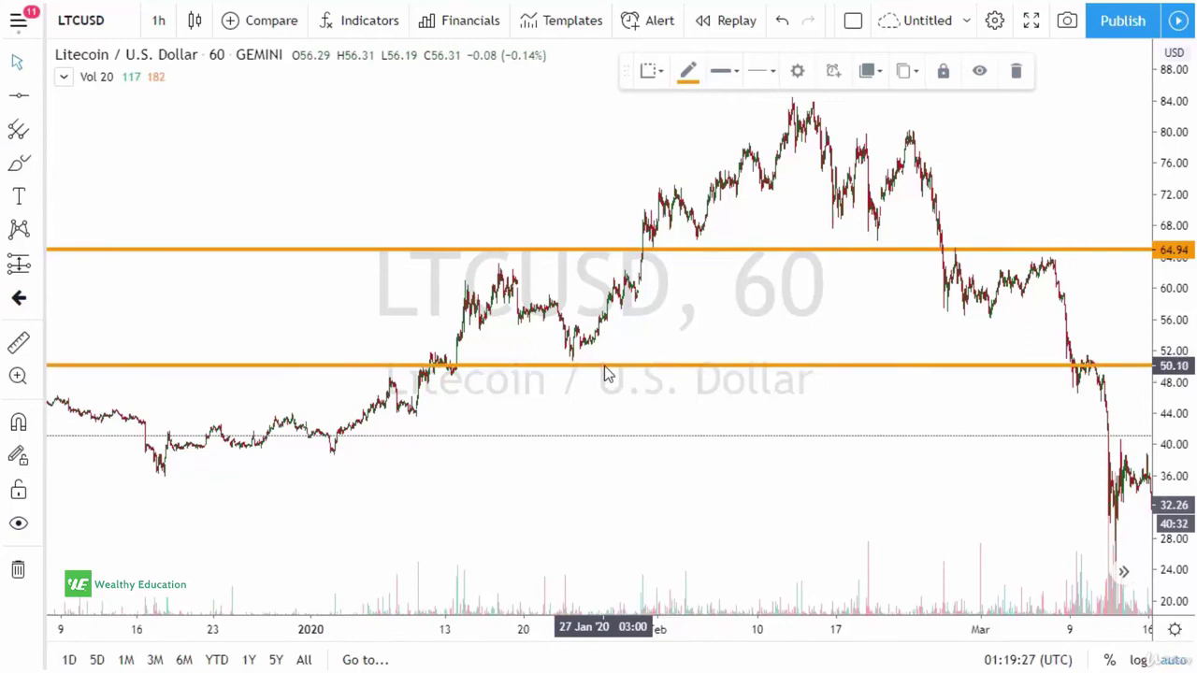
left_click(673, 439)
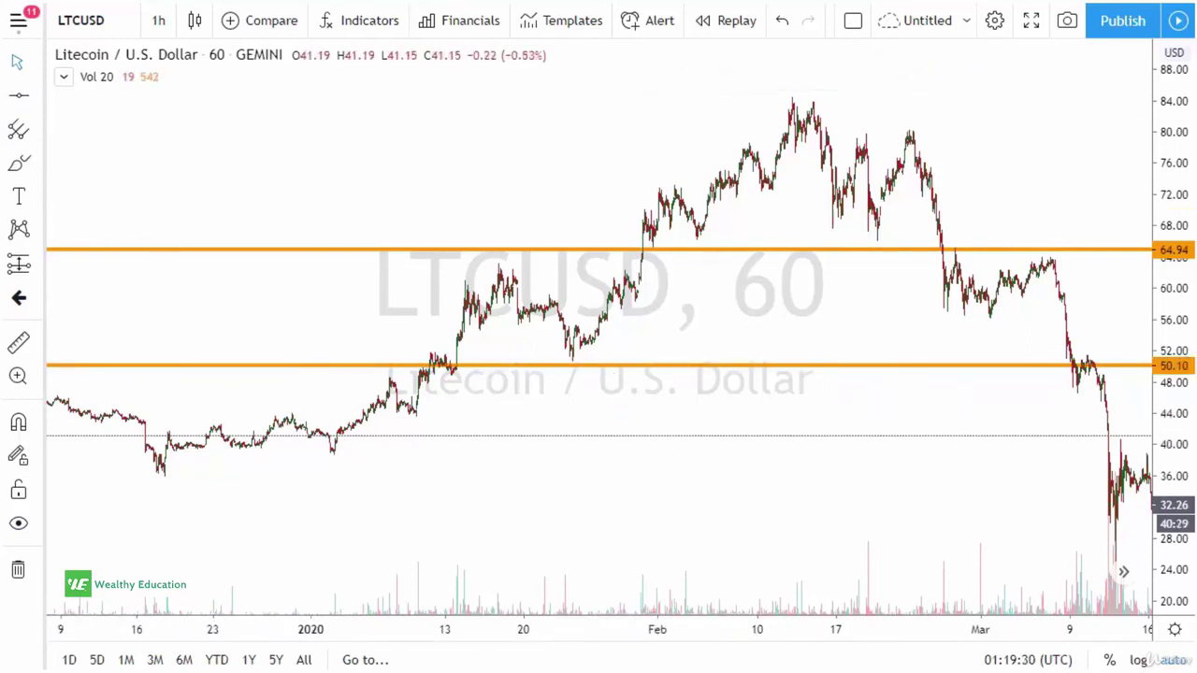